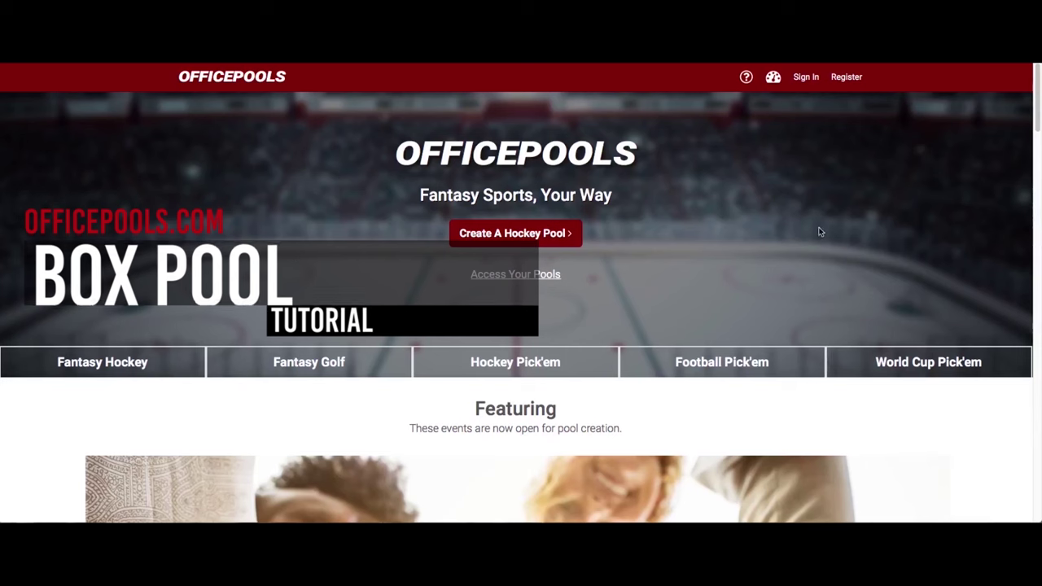
Open the account registration form and scroll through its fields.
{"action": "left_click", "coordinate": [846, 77]}
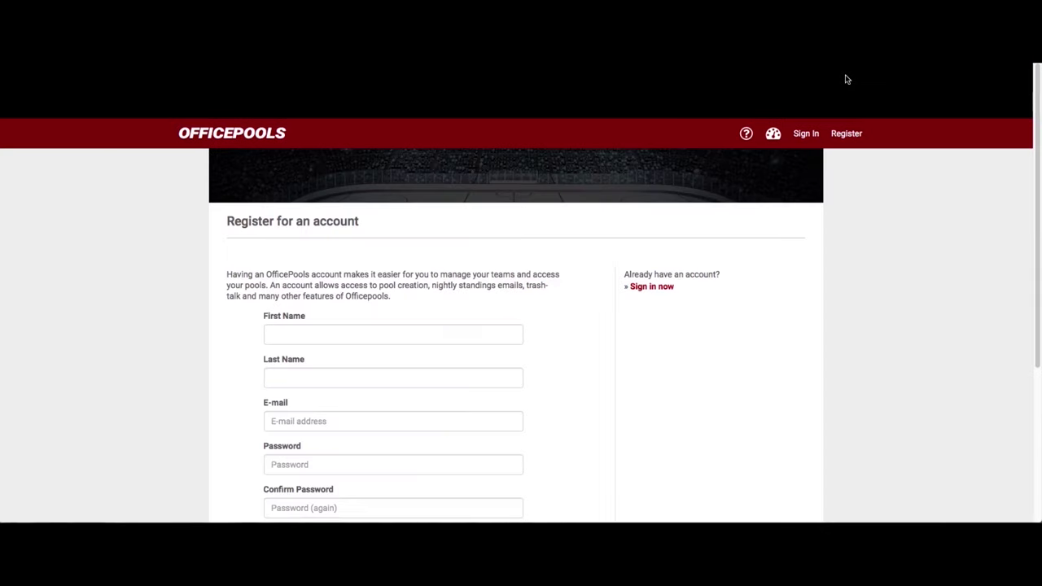
{"action": "scroll", "coordinate": [620, 268], "scroll_direction": "down", "scroll_amount": 3}
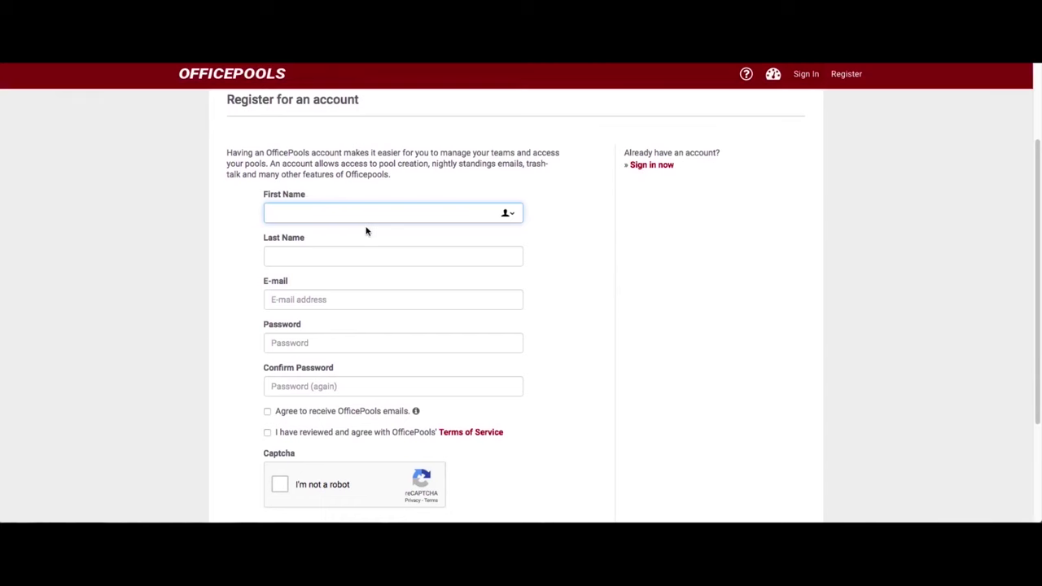
{"action": "scroll", "coordinate": [366, 229], "scroll_direction": "down", "scroll_amount": 2}
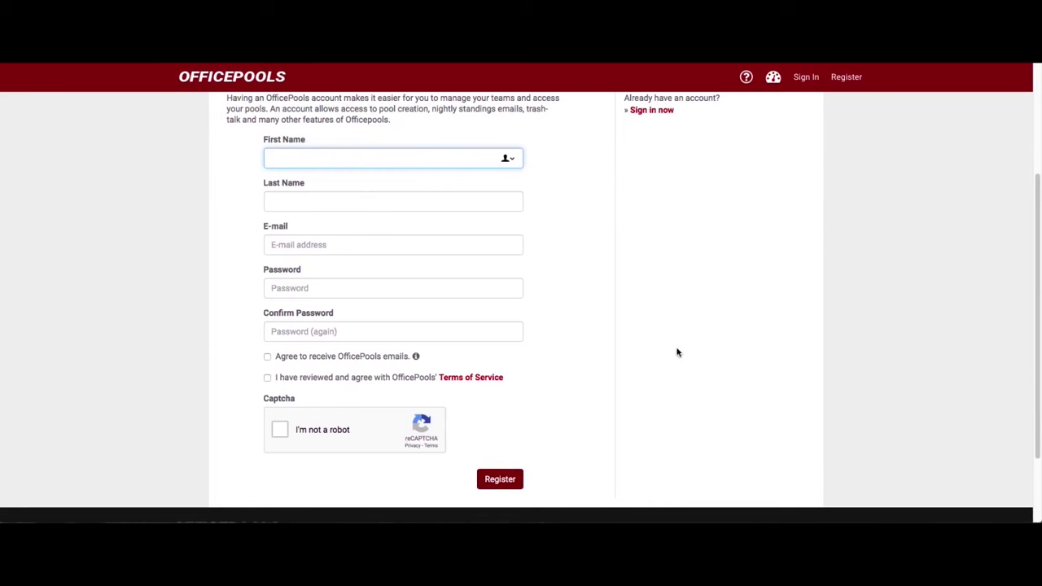
{"action": "scroll", "coordinate": [676, 352], "scroll_direction": "up", "scroll_amount": 2}
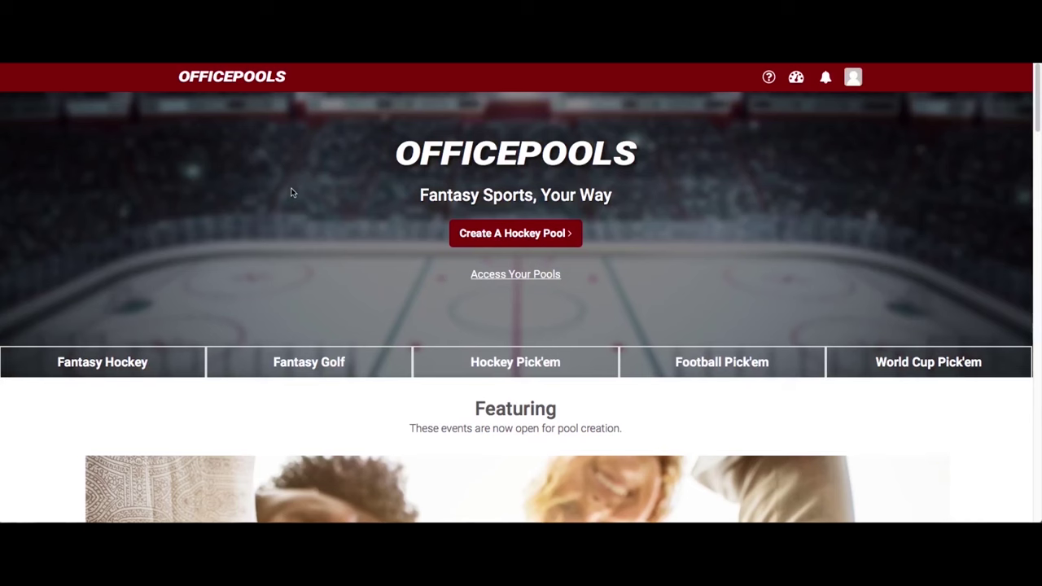
Create a new hockey pool and scroll down to the Fantasy NHL pool-type cards.
{"action": "left_click", "coordinate": [505, 235]}
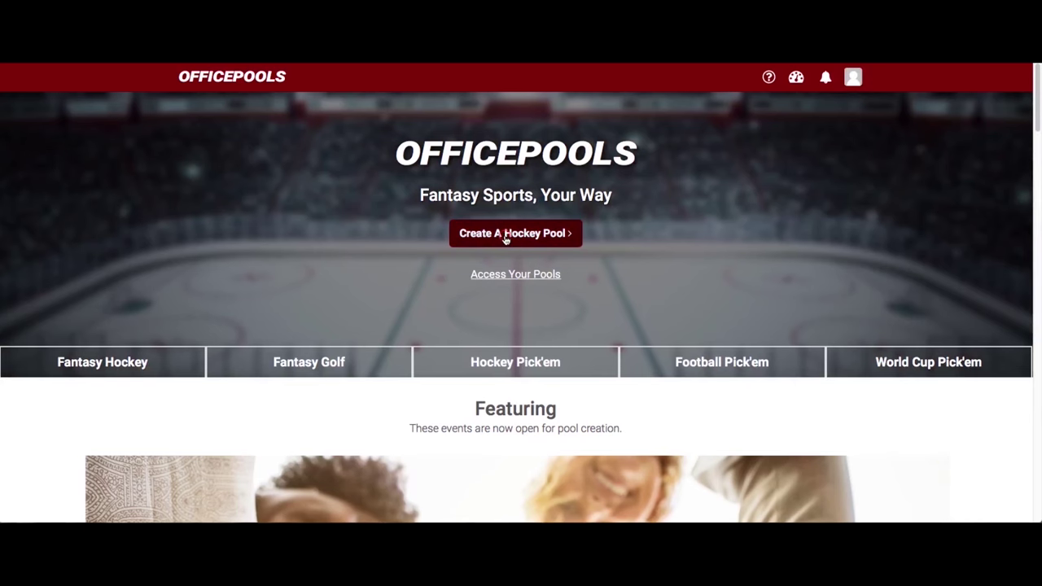
{"action": "scroll", "coordinate": [505, 235], "scroll_direction": "down", "scroll_amount": 2}
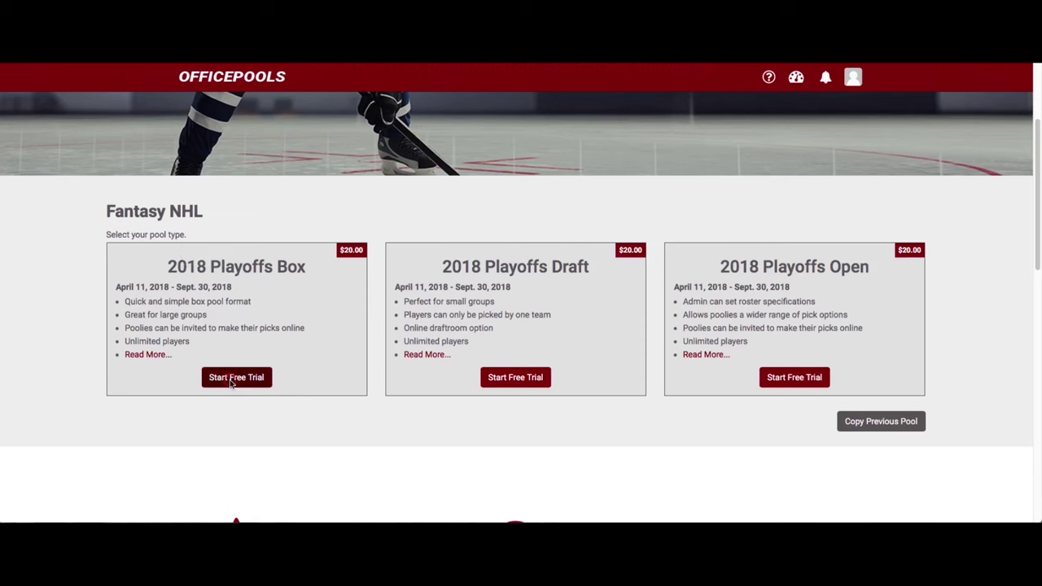
Start the free trial of the 2018 Playoffs Box pool to reach Step 1 Box Pool Settings.
{"action": "scroll", "coordinate": [255, 352], "scroll_direction": "down", "scroll_amount": 1}
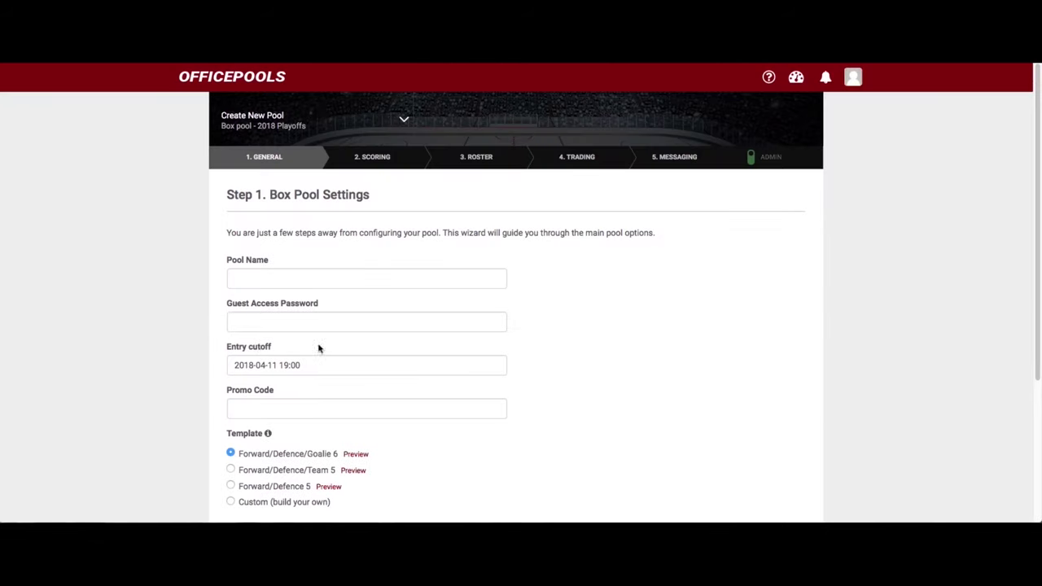
{"action": "scroll", "coordinate": [318, 347], "scroll_direction": "down", "scroll_amount": 2}
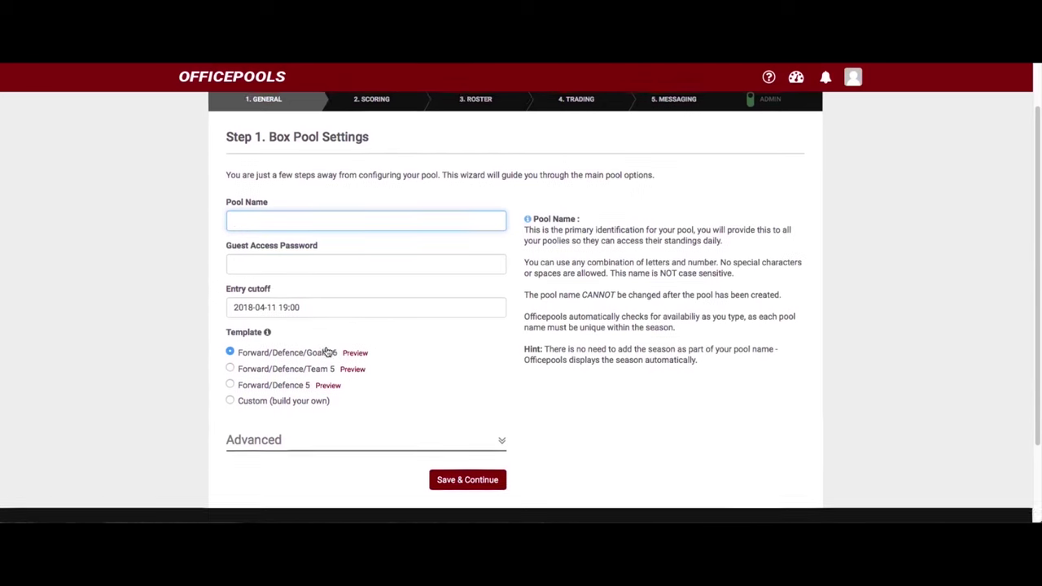
Enter testpool25 as the Pool Name and confirm it shows as Available.
{"action": "scroll", "coordinate": [326, 350], "scroll_direction": "up", "scroll_amount": 1}
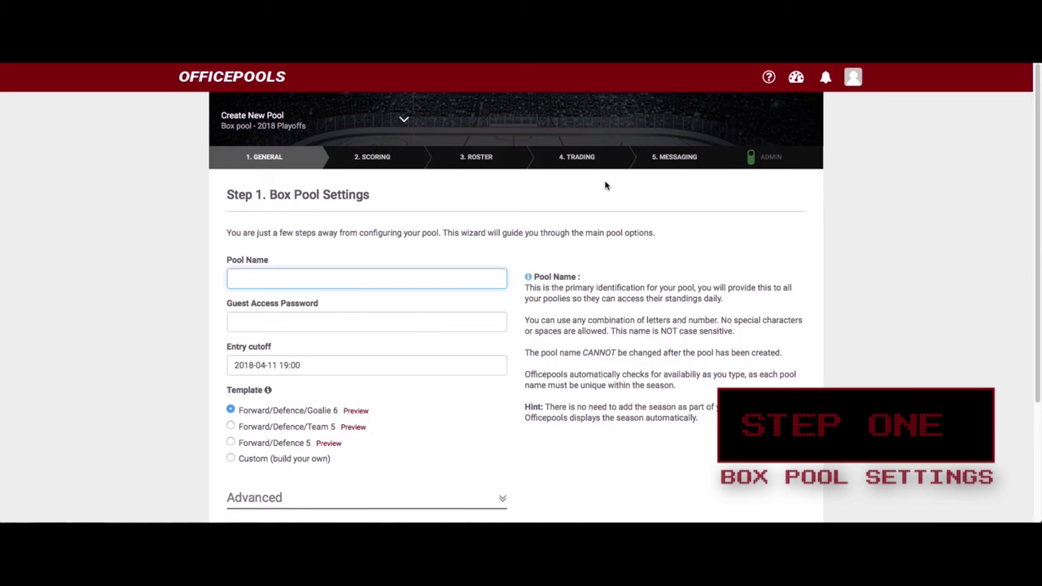
{"action": "scroll", "coordinate": [330, 259], "scroll_direction": "down", "scroll_amount": 1}
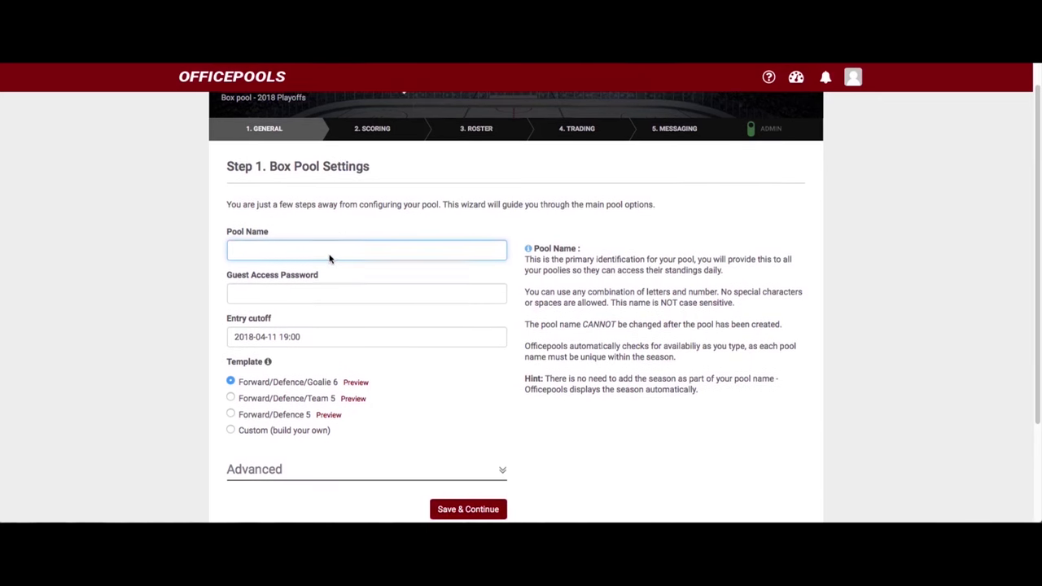
{"action": "scroll", "coordinate": [329, 259], "scroll_direction": "down", "scroll_amount": 1}
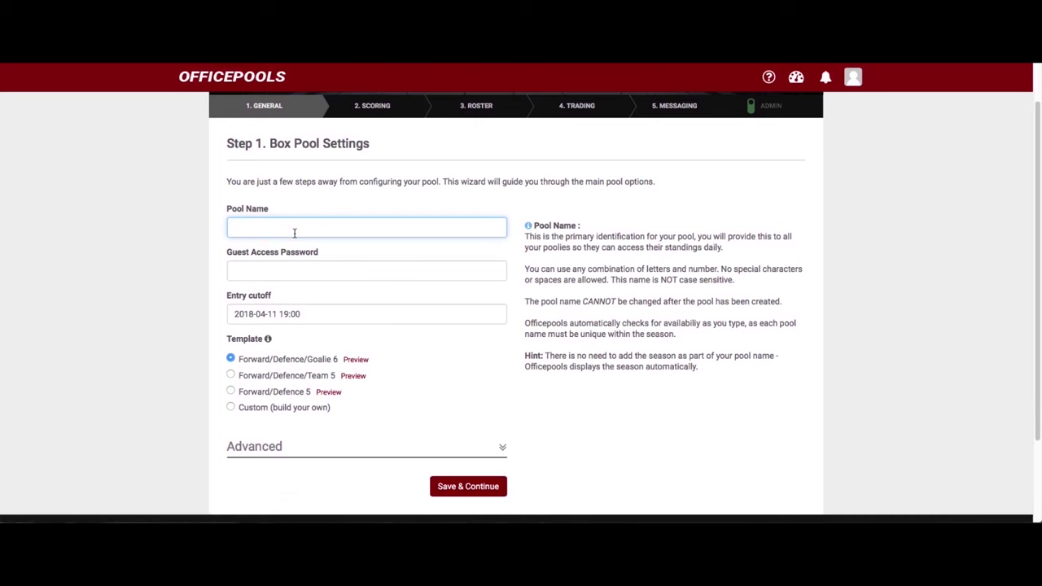
{"action": "type", "text": "testpool25"}
{"action": "left_click", "coordinate": [295, 271]}
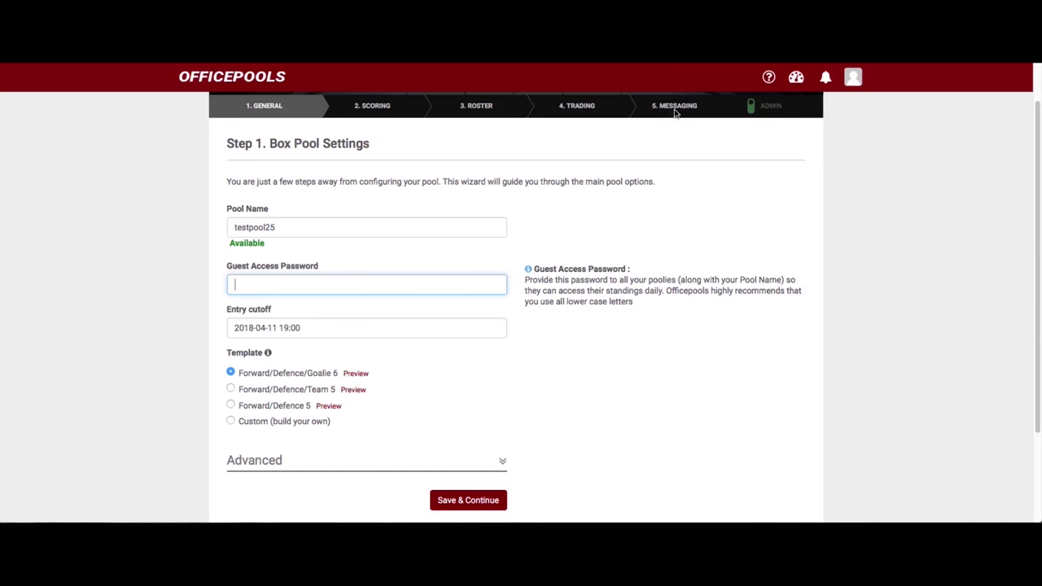
{"action": "scroll", "coordinate": [667, 196], "scroll_direction": "down", "scroll_amount": 1}
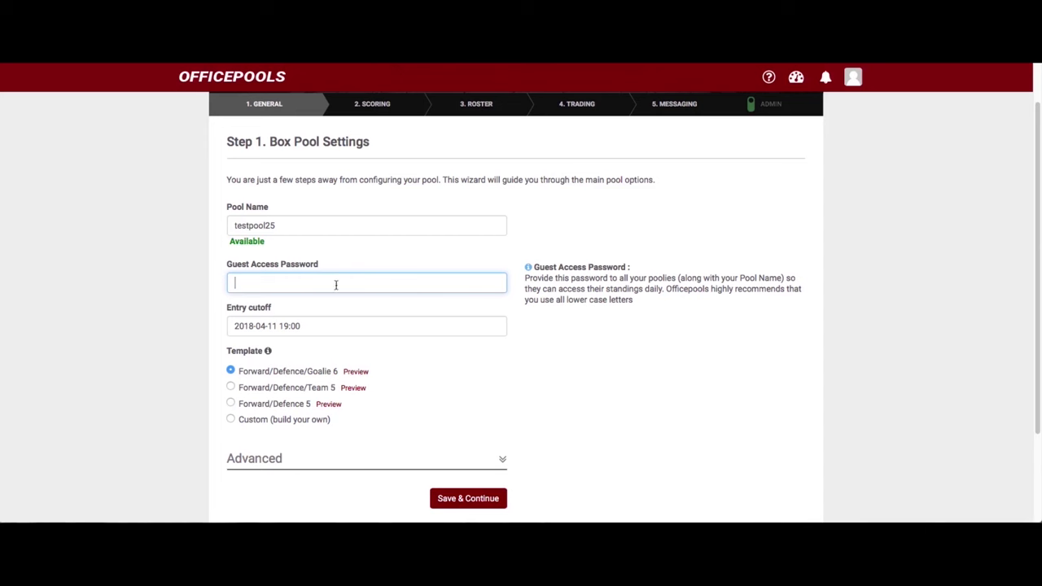
Enter the guest access password in the Guest Access Password field.
{"action": "left_click", "coordinate": [314, 325]}
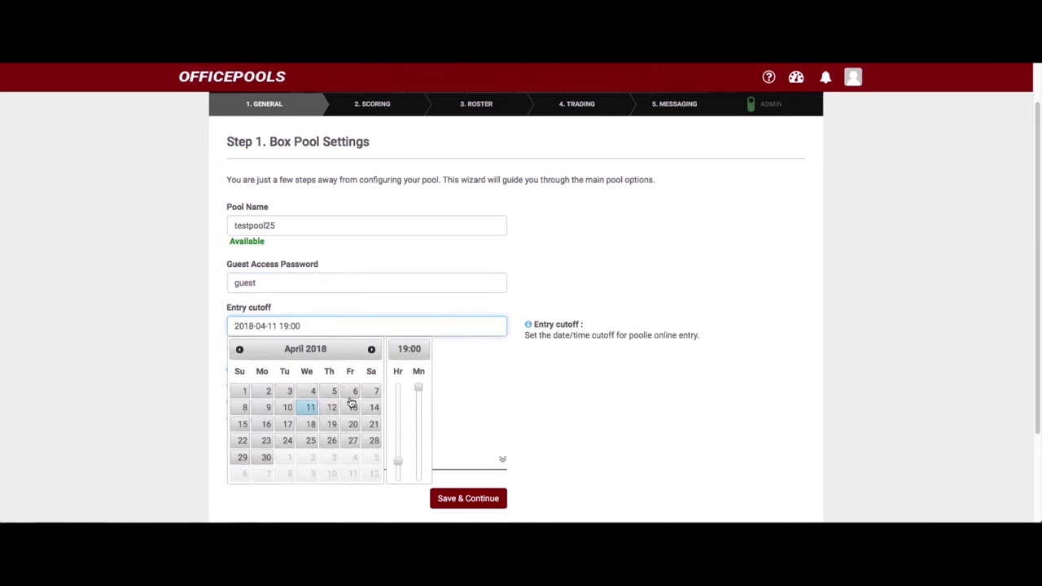
{"action": "left_click", "coordinate": [372, 350]}
{"action": "left_click", "coordinate": [371, 350]}
{"action": "left_click", "coordinate": [372, 350]}
{"action": "left_click", "coordinate": [372, 350]}
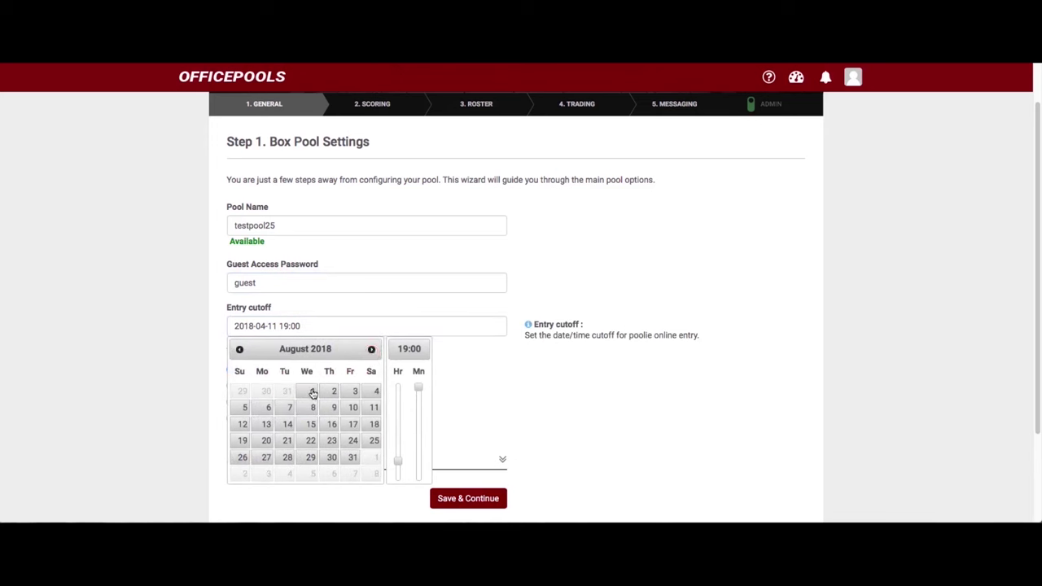
{"action": "left_click", "coordinate": [312, 392]}
{"action": "left_click", "coordinate": [522, 373]}
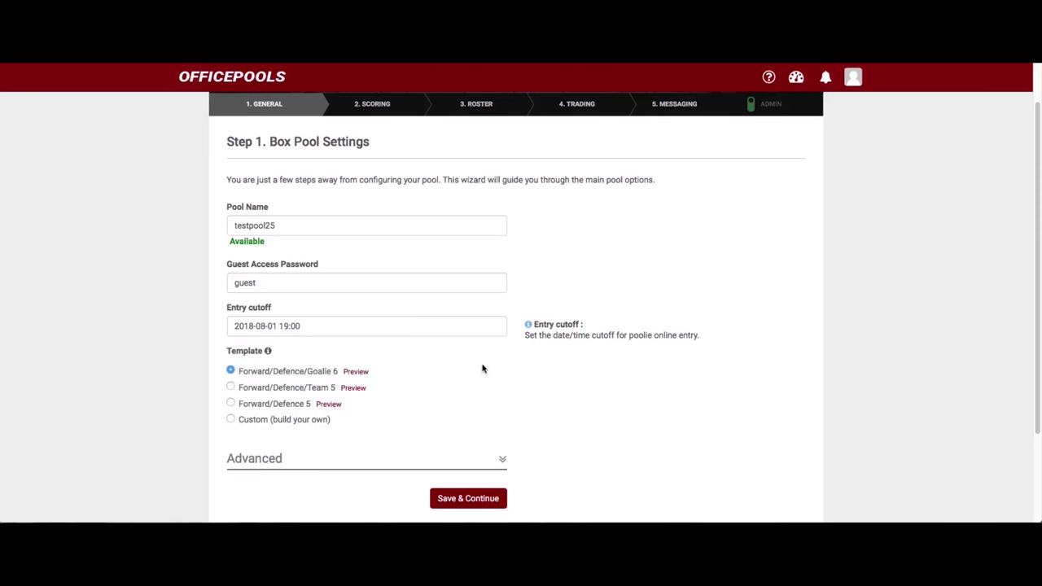
{"action": "scroll", "coordinate": [470, 365], "scroll_direction": "down", "scroll_amount": 1}
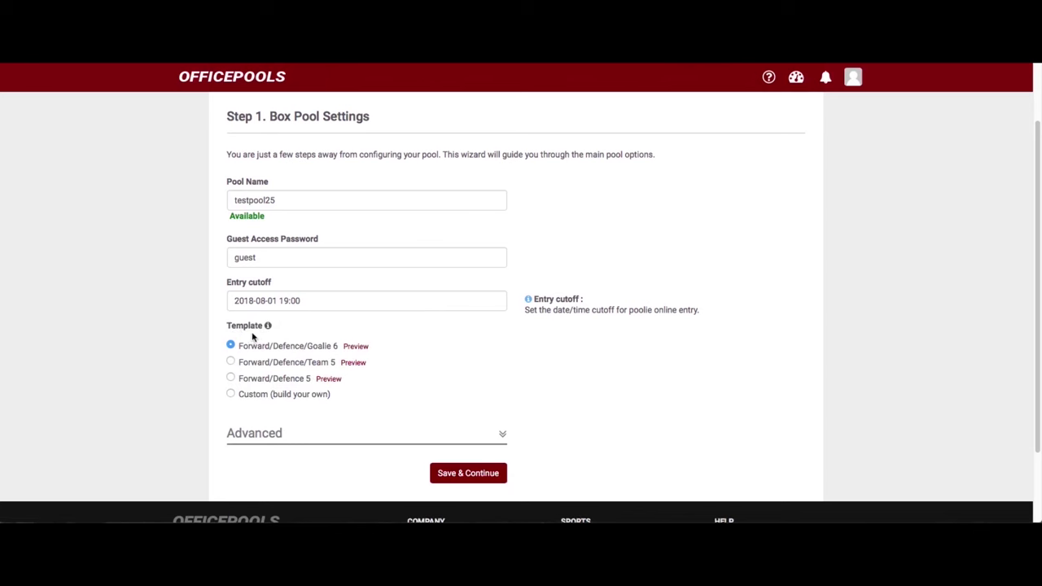
{"action": "scroll", "coordinate": [254, 353], "scroll_direction": "down", "scroll_amount": 1}
{"action": "left_click", "coordinate": [231, 362]}
{"action": "left_click", "coordinate": [231, 377]}
{"action": "left_click", "coordinate": [231, 346]}
{"action": "left_click", "coordinate": [232, 363]}
{"action": "left_click", "coordinate": [232, 379]}
{"action": "left_click", "coordinate": [232, 394]}
{"action": "left_click", "coordinate": [230, 378]}
{"action": "left_click", "coordinate": [231, 363]}
{"action": "left_click", "coordinate": [231, 346]}
{"action": "left_click", "coordinate": [232, 362]}
{"action": "left_click", "coordinate": [232, 346]}
{"action": "left_click", "coordinate": [357, 348]}
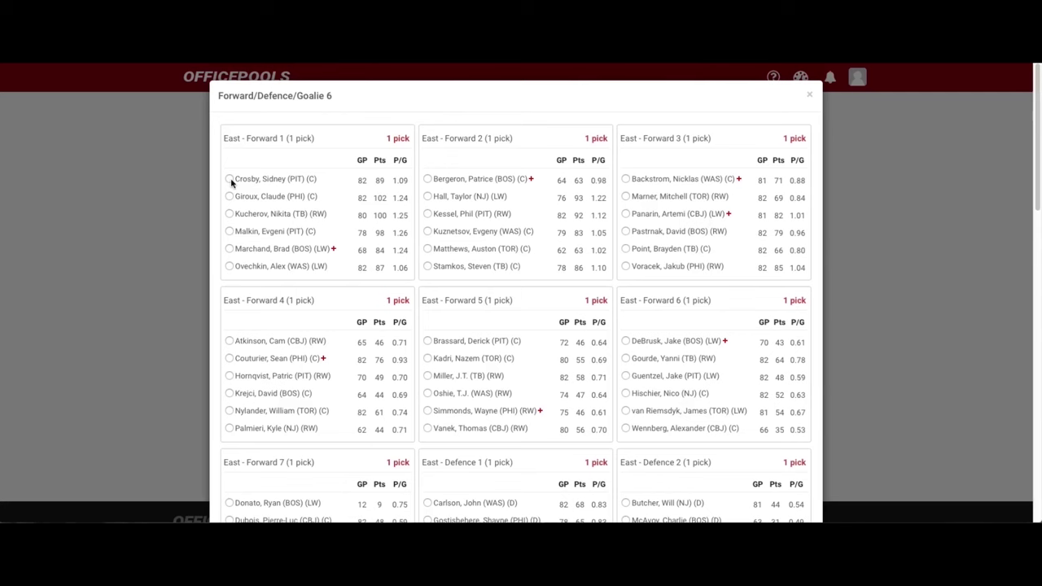
{"action": "left_click", "coordinate": [229, 180]}
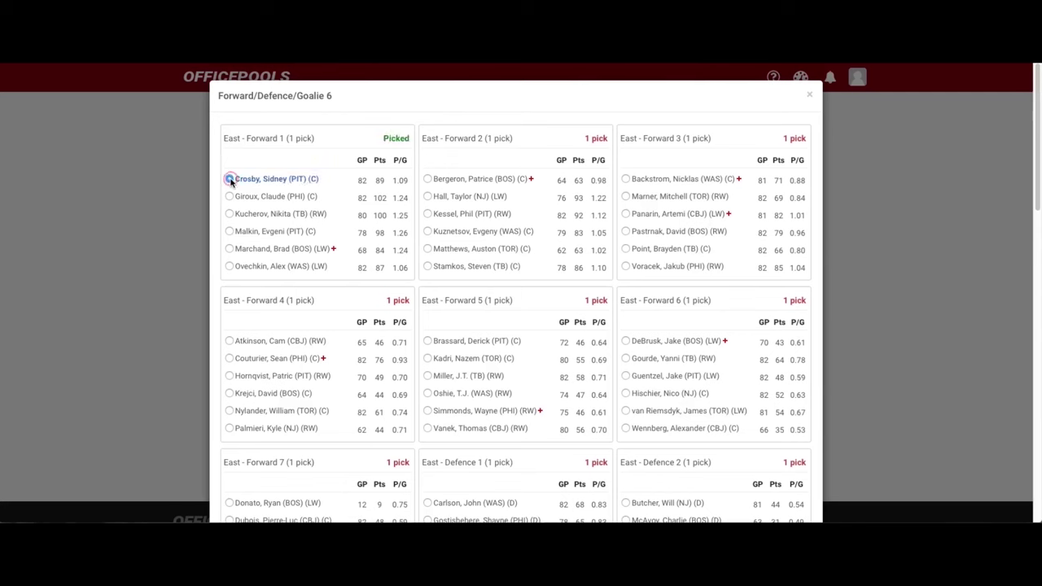
{"action": "left_click", "coordinate": [427, 196]}
{"action": "left_click", "coordinate": [625, 179]}
{"action": "scroll", "coordinate": [221, 321], "scroll_direction": "down", "scroll_amount": 1}
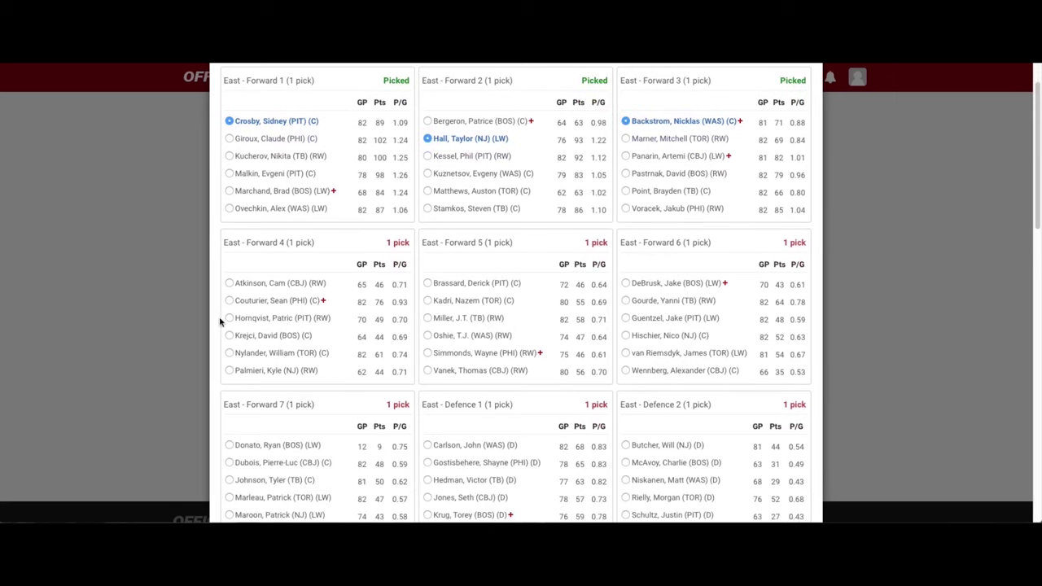
{"action": "left_click", "coordinate": [229, 284]}
{"action": "scroll", "coordinate": [291, 284], "scroll_direction": "up", "scroll_amount": 1}
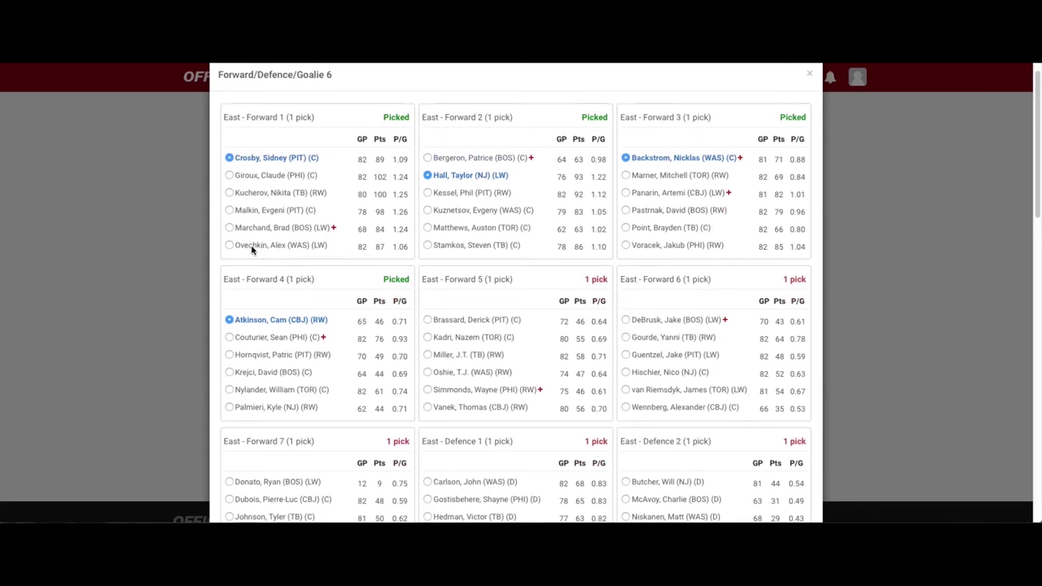
{"action": "left_click", "coordinate": [228, 210]}
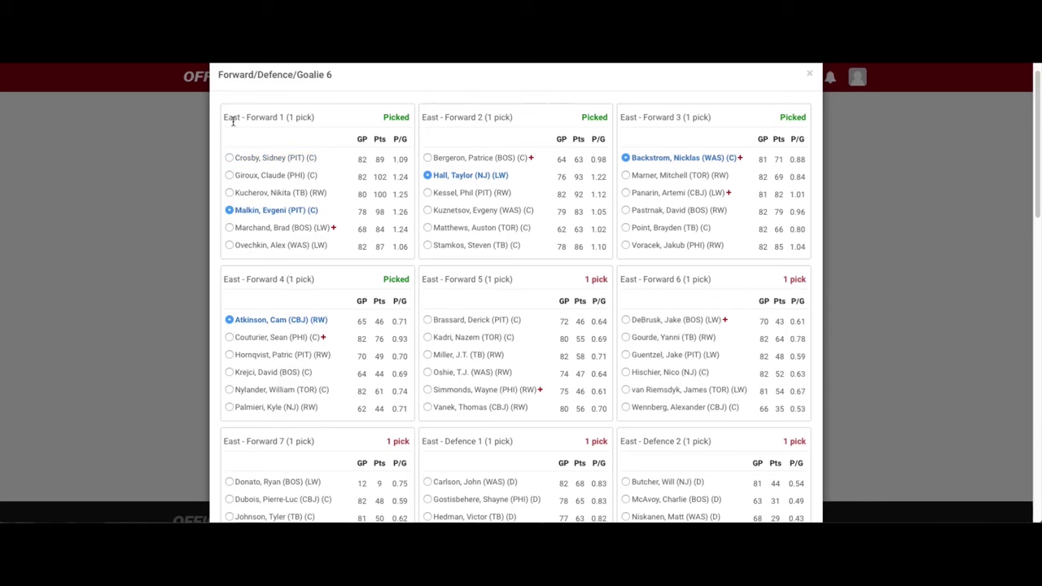
{"action": "scroll", "coordinate": [342, 331], "scroll_direction": "down", "scroll_amount": 3}
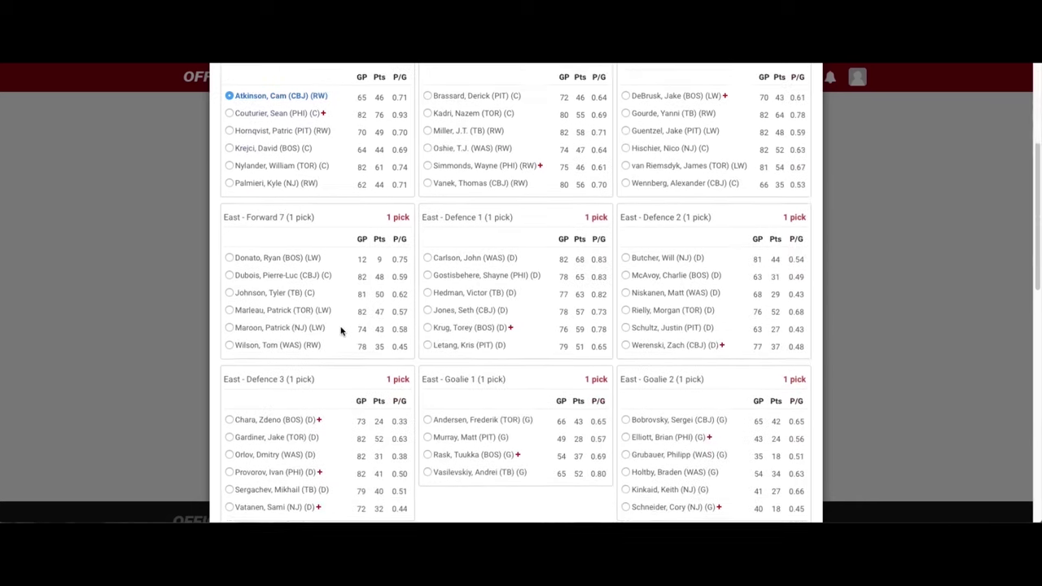
{"action": "scroll", "coordinate": [334, 330], "scroll_direction": "down", "scroll_amount": 1}
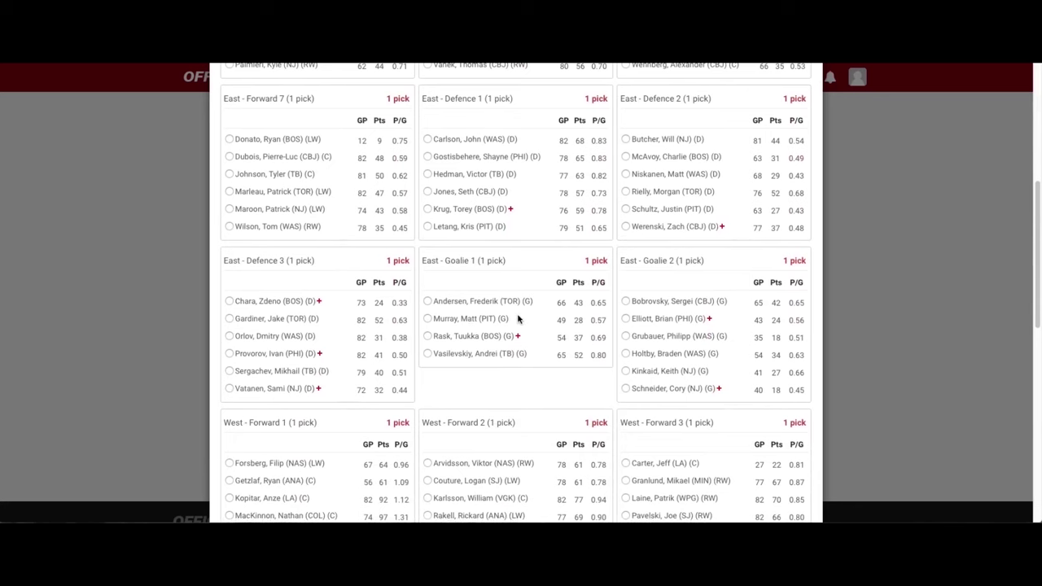
{"action": "scroll", "coordinate": [517, 318], "scroll_direction": "down", "scroll_amount": 3}
{"action": "scroll", "coordinate": [561, 353], "scroll_direction": "down", "scroll_amount": 2}
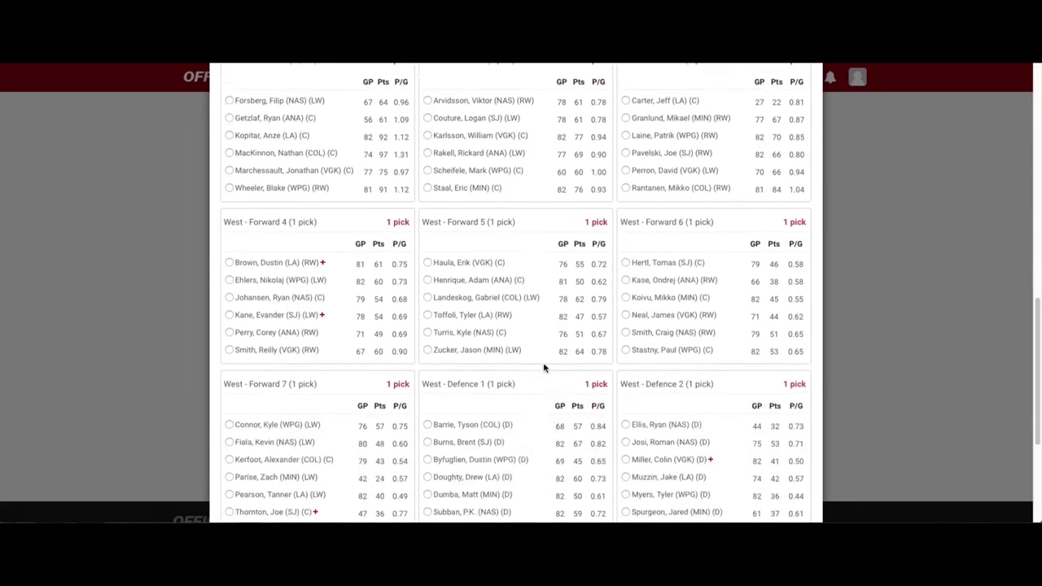
{"action": "scroll", "coordinate": [544, 368], "scroll_direction": "down", "scroll_amount": 3}
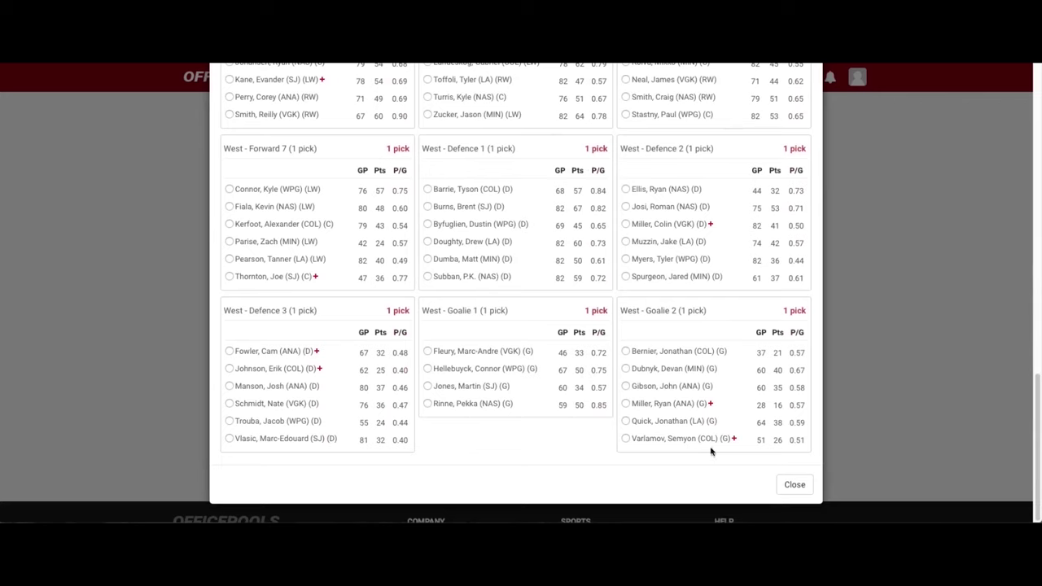
{"action": "scroll", "coordinate": [686, 437], "scroll_direction": "up", "scroll_amount": 8}
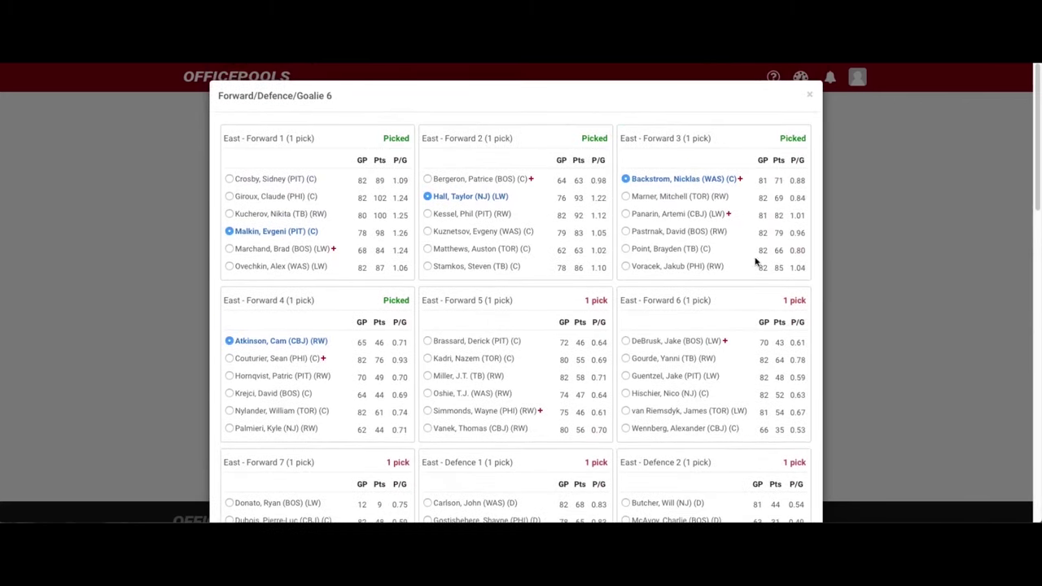
{"action": "left_click", "coordinate": [809, 97]}
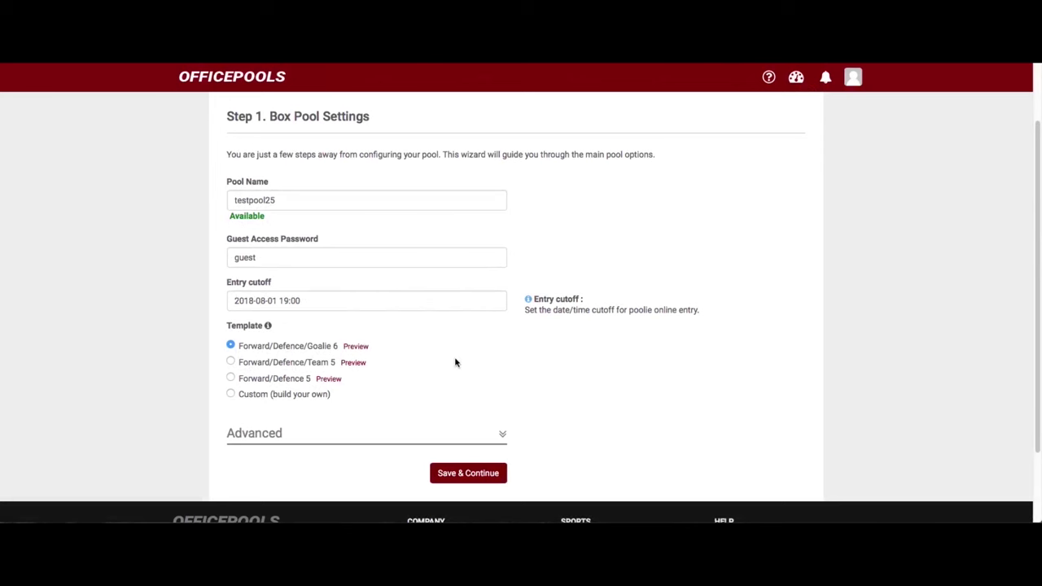
{"action": "scroll", "coordinate": [455, 362], "scroll_direction": "up", "scroll_amount": 2}
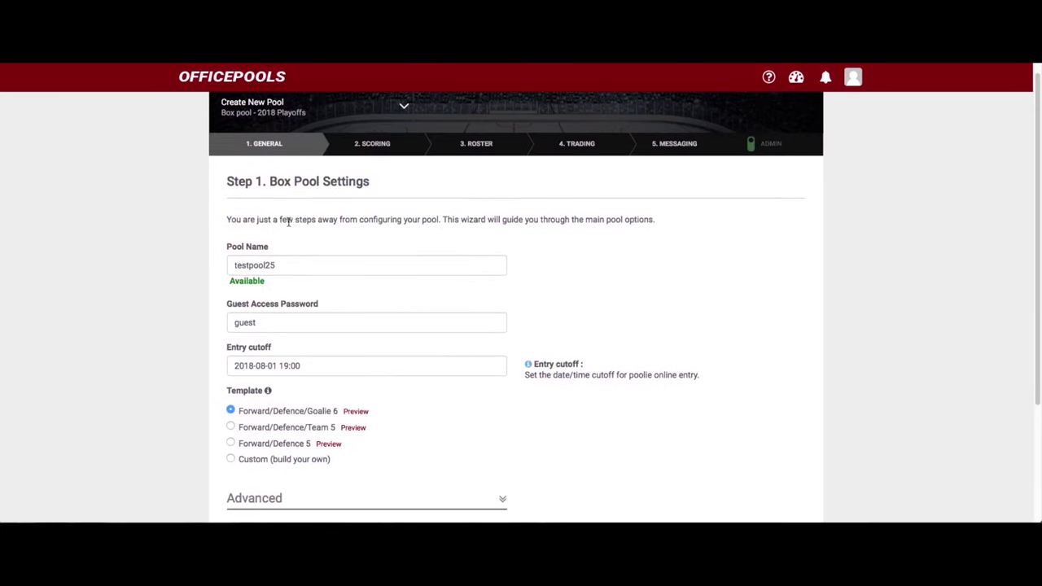
{"action": "scroll", "coordinate": [342, 285], "scroll_direction": "down", "scroll_amount": 3}
{"action": "scroll", "coordinate": [355, 293], "scroll_direction": "up", "scroll_amount": 3}
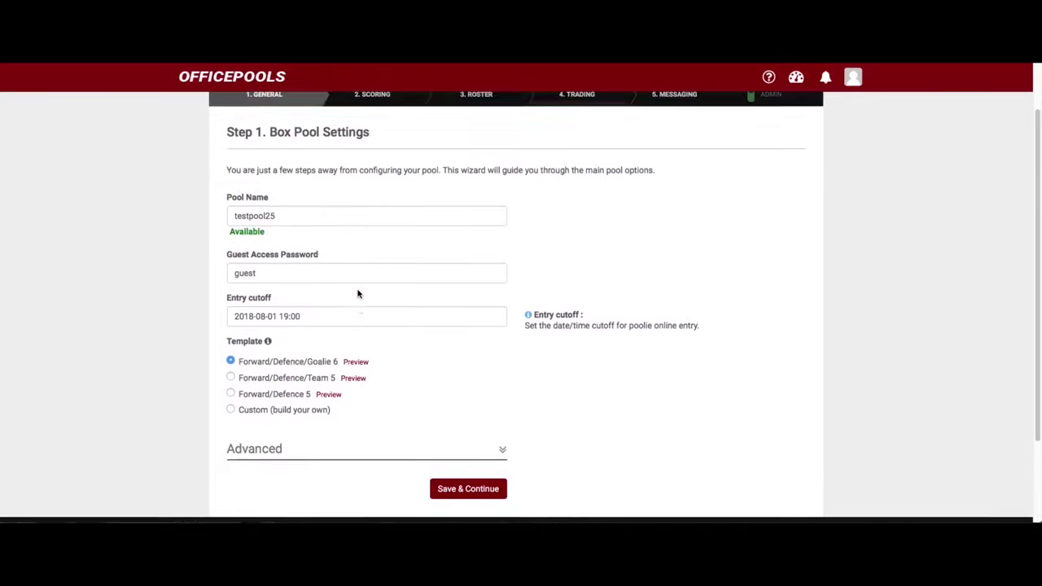
{"action": "scroll", "coordinate": [358, 293], "scroll_direction": "down", "scroll_amount": 3}
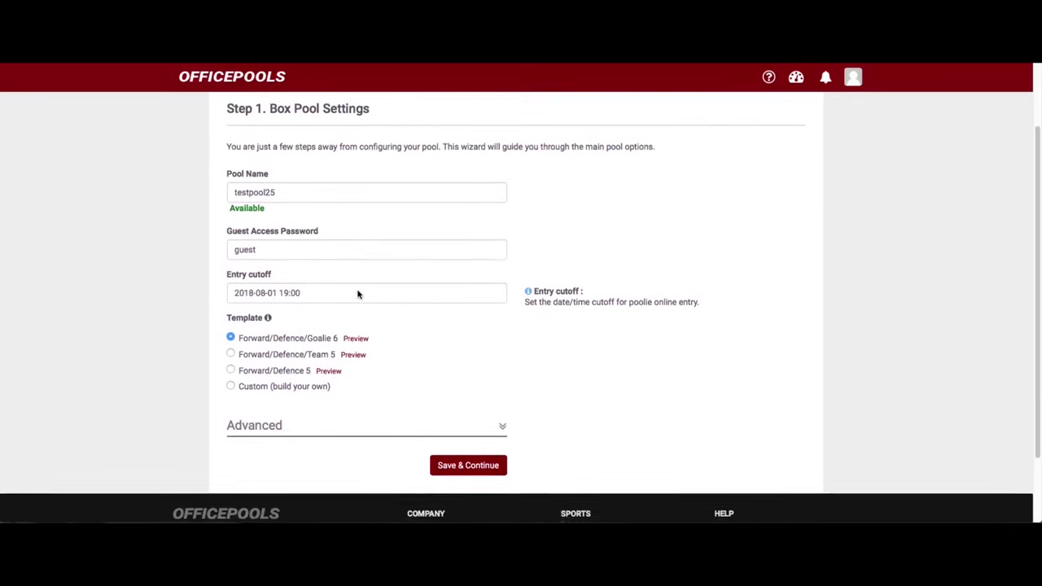
{"action": "left_click", "coordinate": [502, 350]}
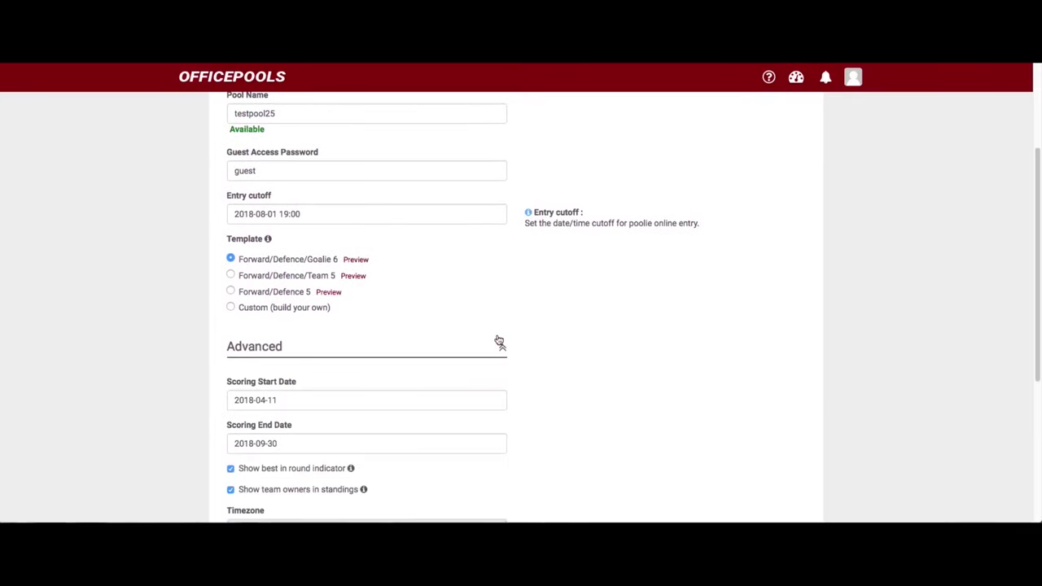
{"action": "scroll", "coordinate": [497, 338], "scroll_direction": "down", "scroll_amount": 2}
{"action": "scroll", "coordinate": [496, 336], "scroll_direction": "down", "scroll_amount": 3}
{"action": "scroll", "coordinate": [500, 349], "scroll_direction": "up", "scroll_amount": 5}
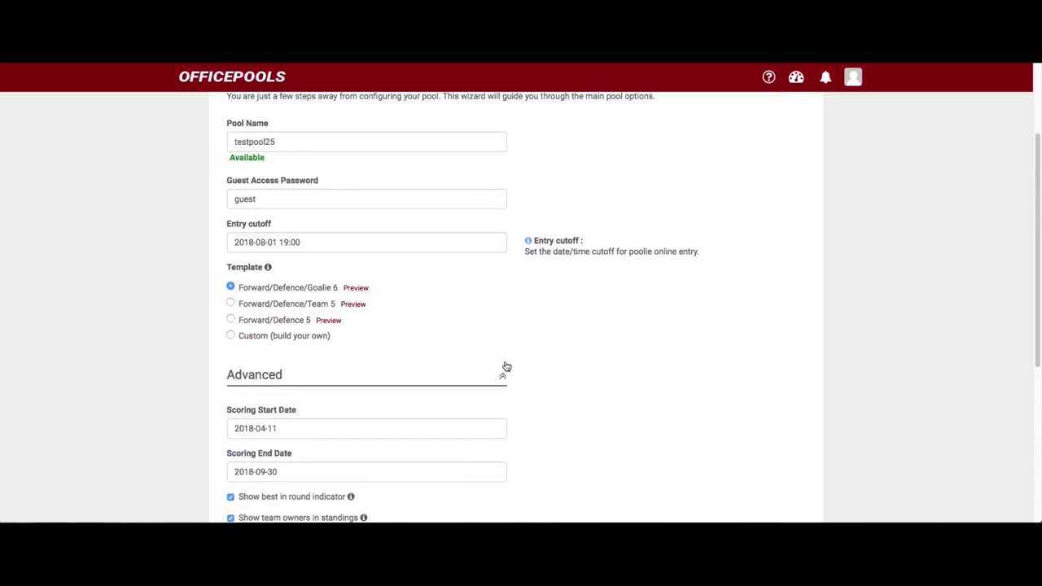
{"action": "left_click", "coordinate": [504, 376]}
{"action": "scroll", "coordinate": [460, 330], "scroll_direction": "up", "scroll_amount": 2}
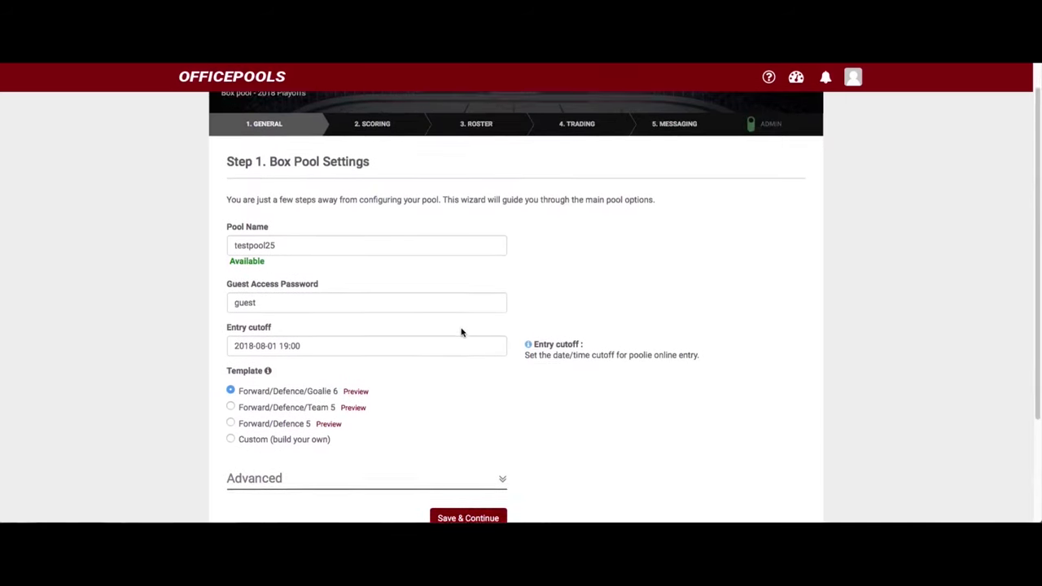
{"action": "scroll", "coordinate": [460, 330], "scroll_direction": "down", "scroll_amount": 2}
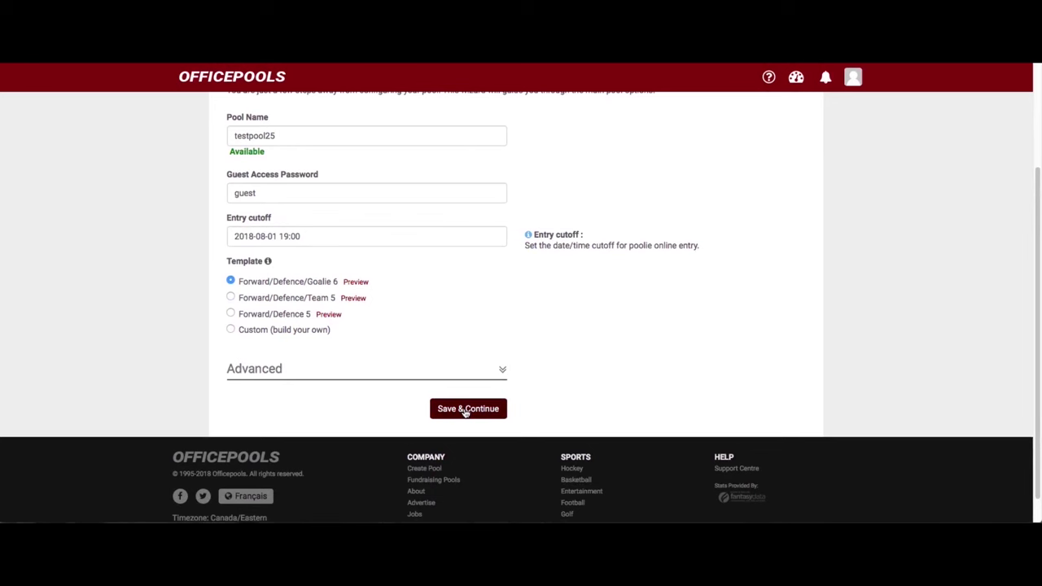
Save Step 1 and review the Step 2 default scoring values of 1.00.
{"action": "left_click", "coordinate": [466, 411]}
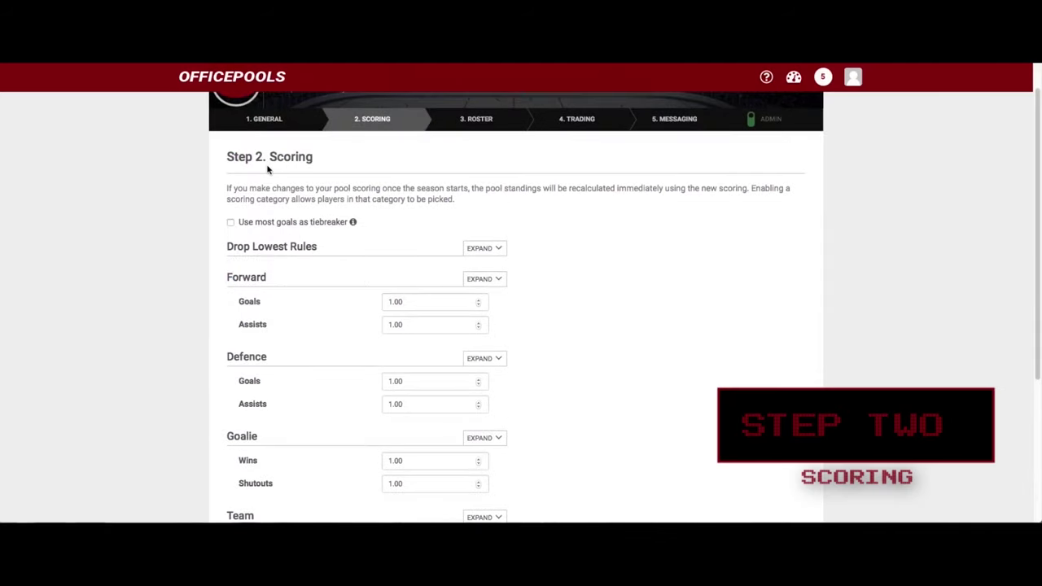
{"action": "scroll", "coordinate": [297, 260], "scroll_direction": "down", "scroll_amount": 1}
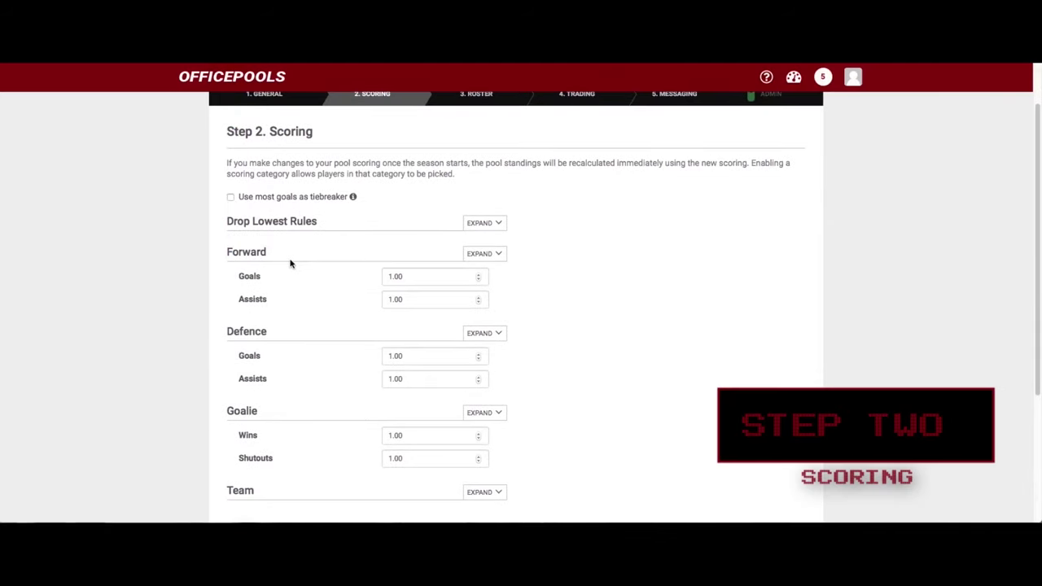
{"action": "scroll", "coordinate": [291, 263], "scroll_direction": "down", "scroll_amount": 3}
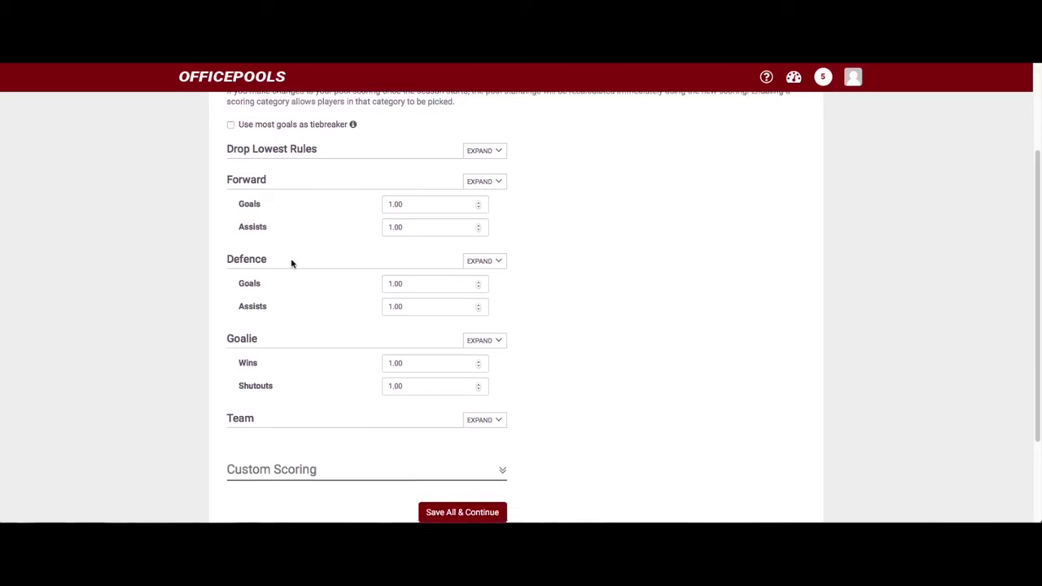
{"action": "scroll", "coordinate": [346, 261], "scroll_direction": "down", "scroll_amount": 1}
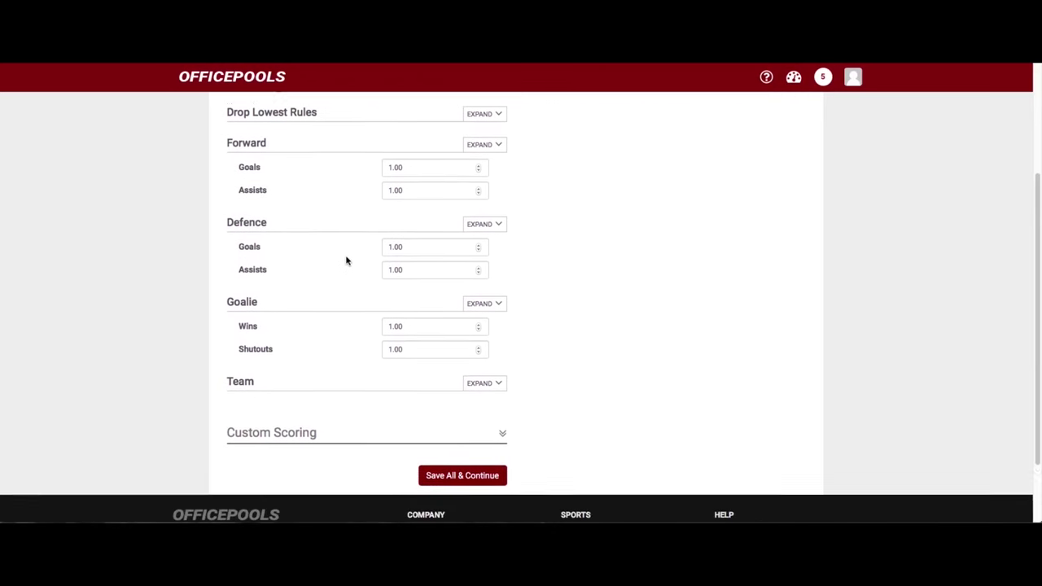
{"action": "scroll", "coordinate": [346, 260], "scroll_direction": "up", "scroll_amount": 1}
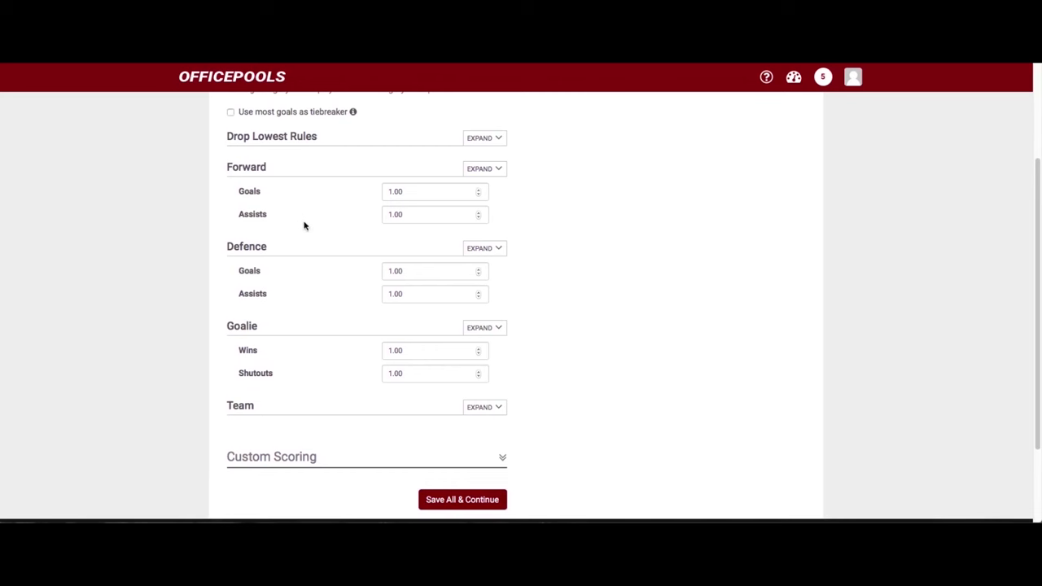
{"action": "scroll", "coordinate": [293, 266], "scroll_direction": "down", "scroll_amount": 1}
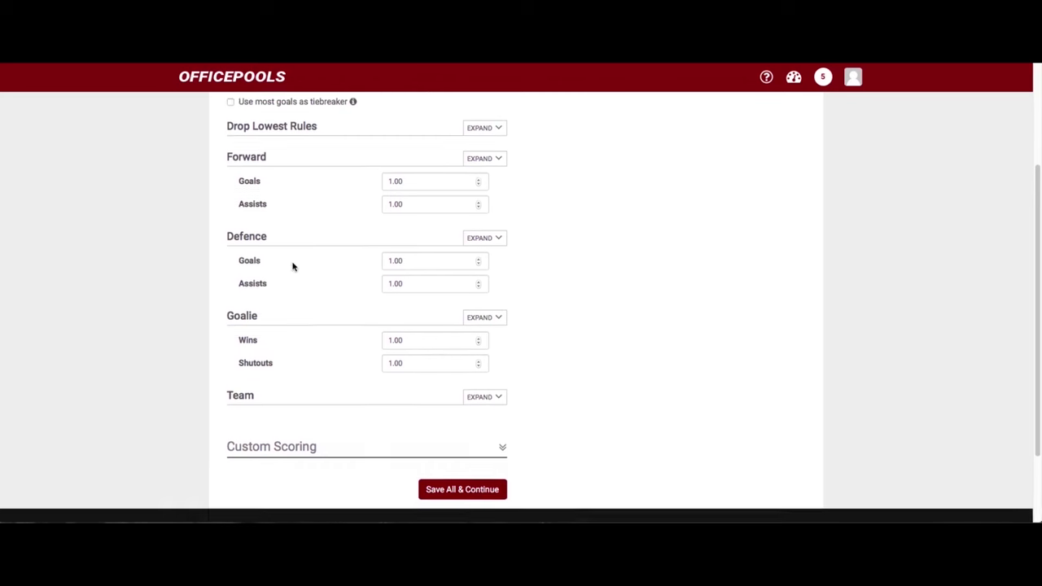
{"action": "scroll", "coordinate": [293, 266], "scroll_direction": "down", "scroll_amount": 1}
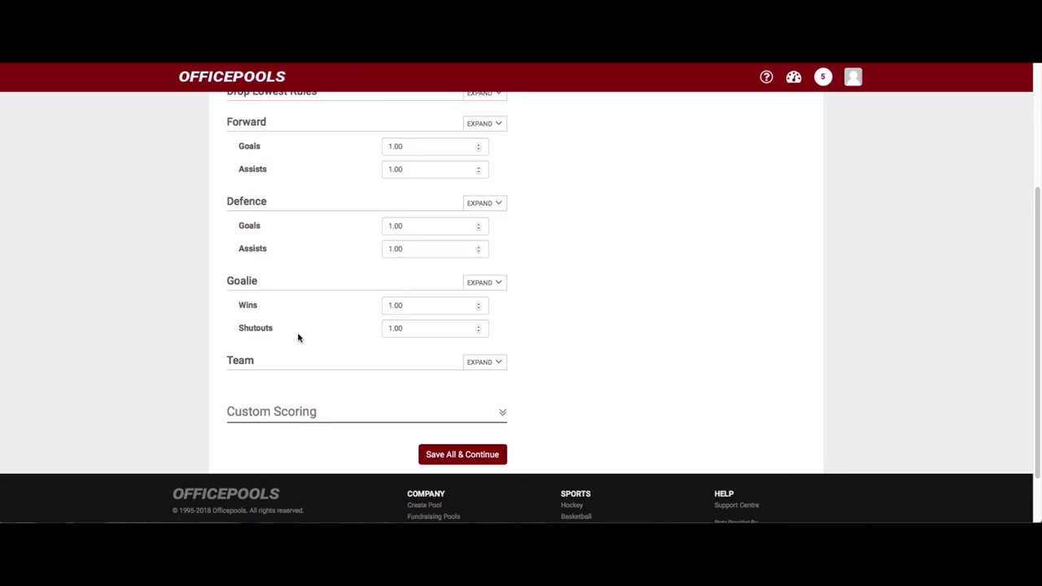
{"action": "scroll", "coordinate": [312, 330], "scroll_direction": "up", "scroll_amount": 3}
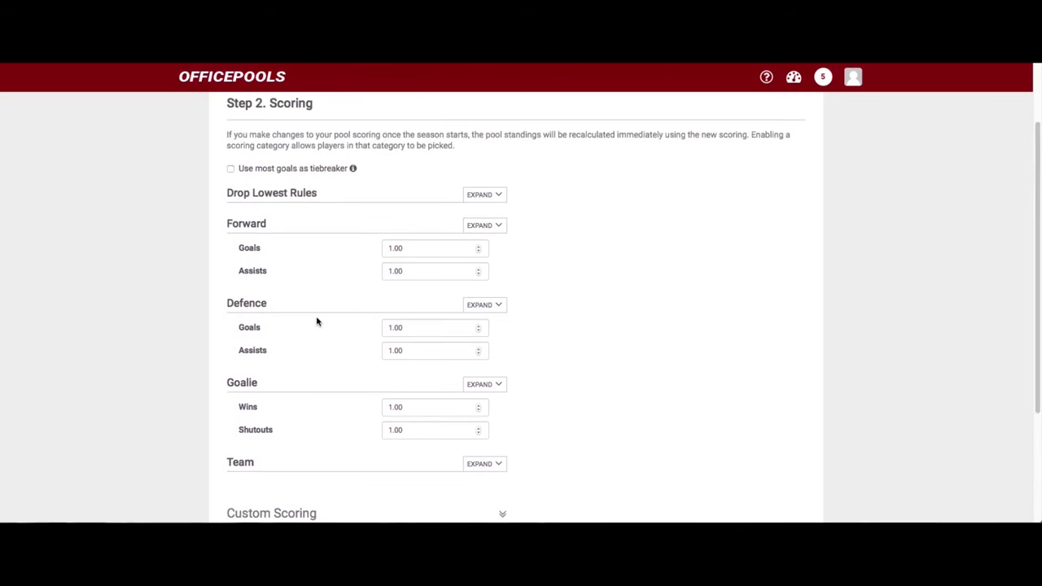
{"action": "left_click", "coordinate": [494, 225]}
{"action": "scroll", "coordinate": [541, 279], "scroll_direction": "down", "scroll_amount": 4}
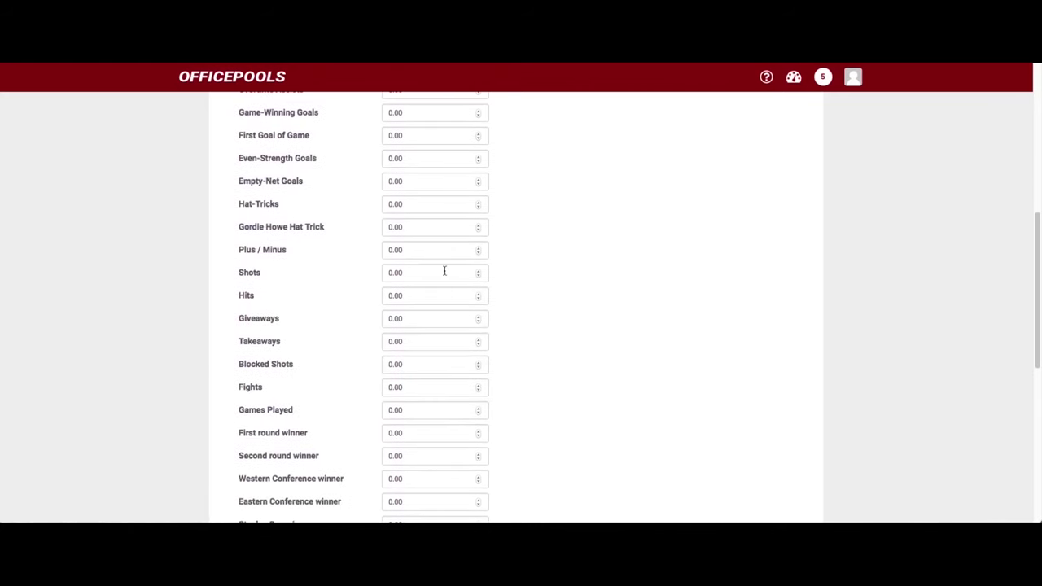
{"action": "scroll", "coordinate": [431, 274], "scroll_direction": "up", "scroll_amount": 3}
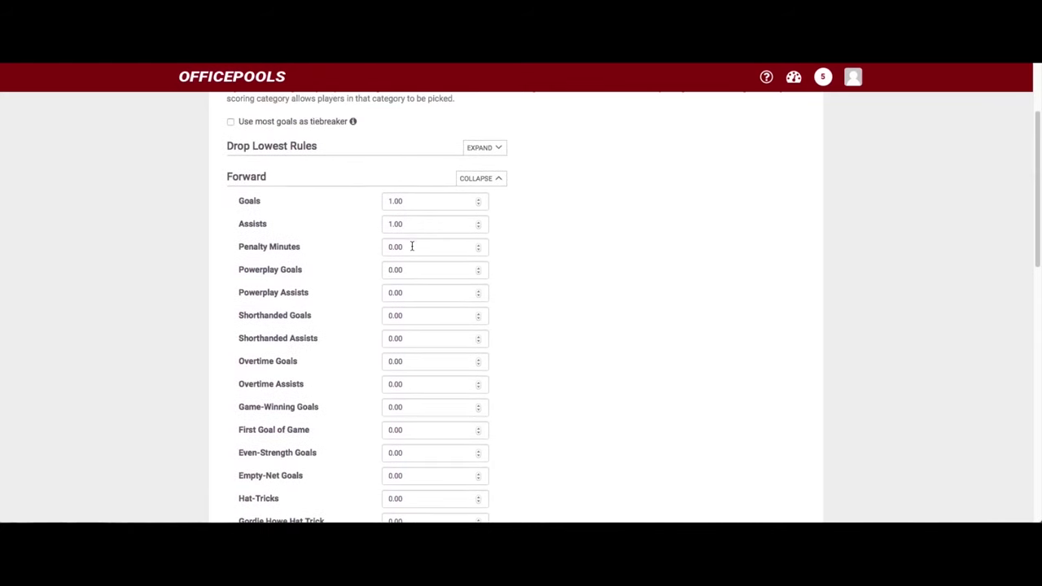
{"action": "scroll", "coordinate": [412, 245], "scroll_direction": "down", "scroll_amount": 1}
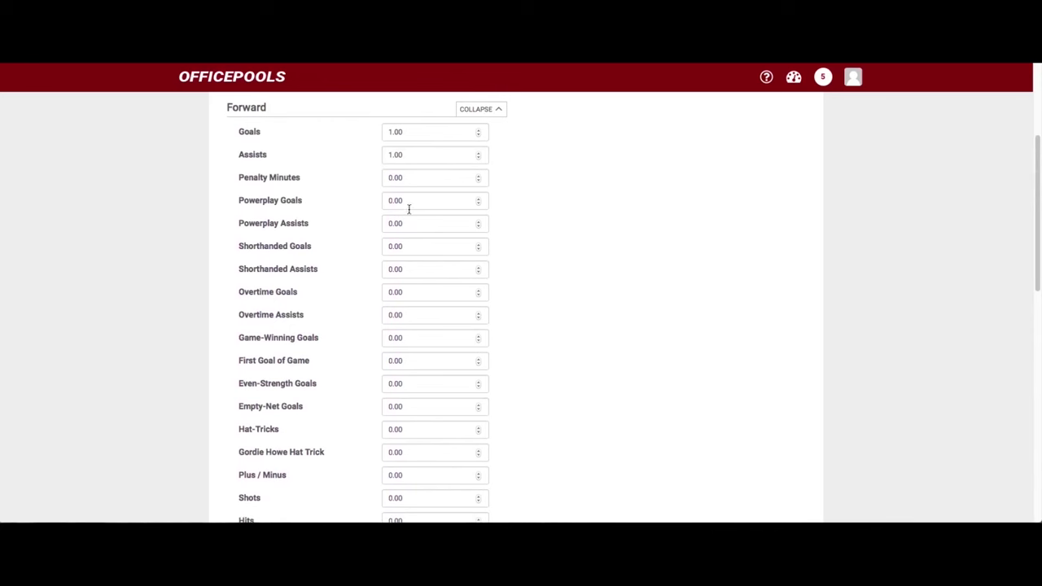
{"action": "scroll", "coordinate": [410, 265], "scroll_direction": "down", "scroll_amount": 1}
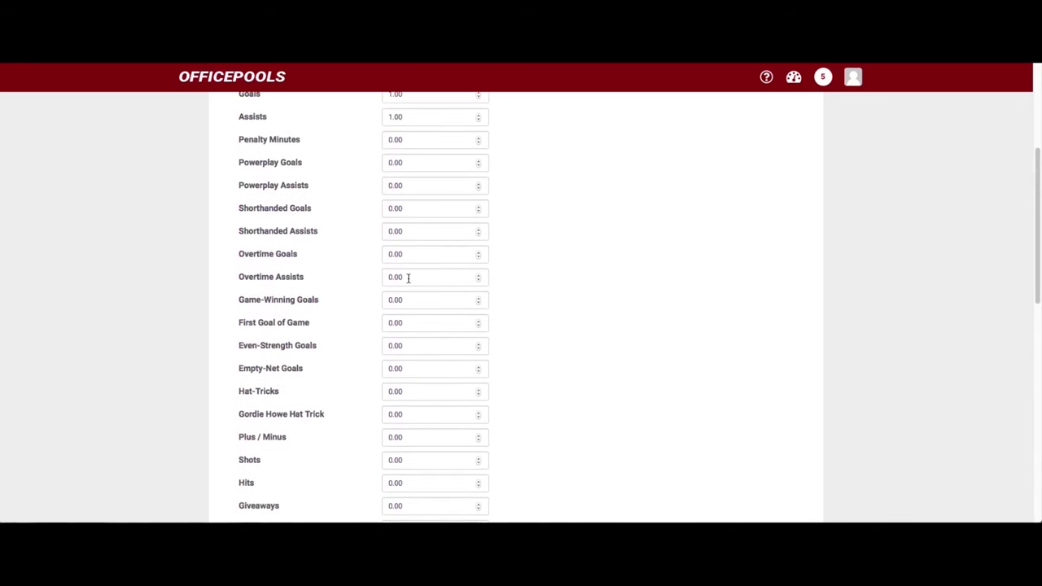
{"action": "scroll", "coordinate": [408, 301], "scroll_direction": "down", "scroll_amount": 1}
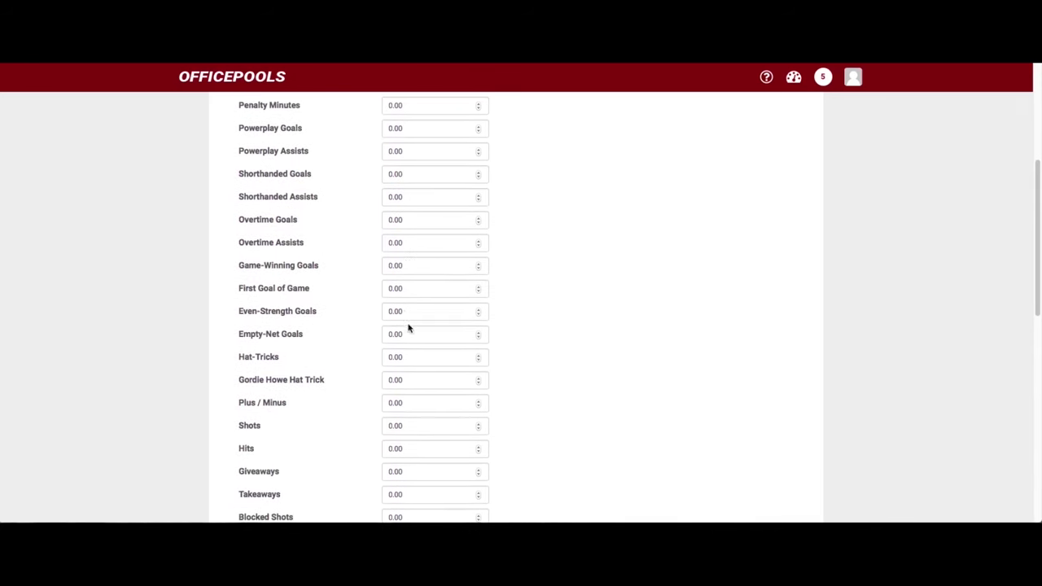
{"action": "scroll", "coordinate": [403, 316], "scroll_direction": "up", "scroll_amount": 7}
{"action": "scroll", "coordinate": [400, 314], "scroll_direction": "down", "scroll_amount": 1}
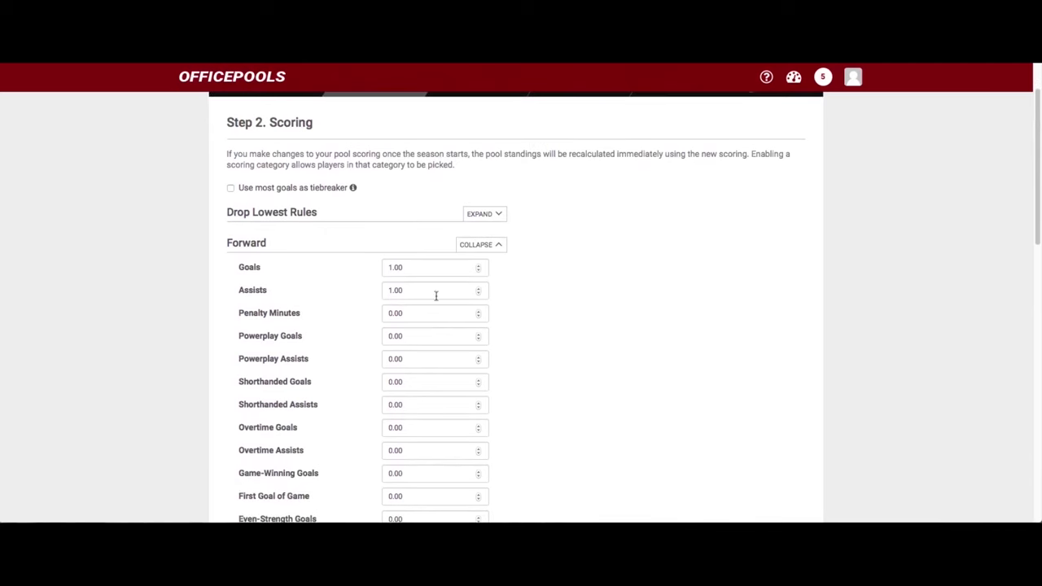
{"action": "left_click", "coordinate": [473, 246]}
{"action": "scroll", "coordinate": [419, 328], "scroll_direction": "down", "scroll_amount": 2}
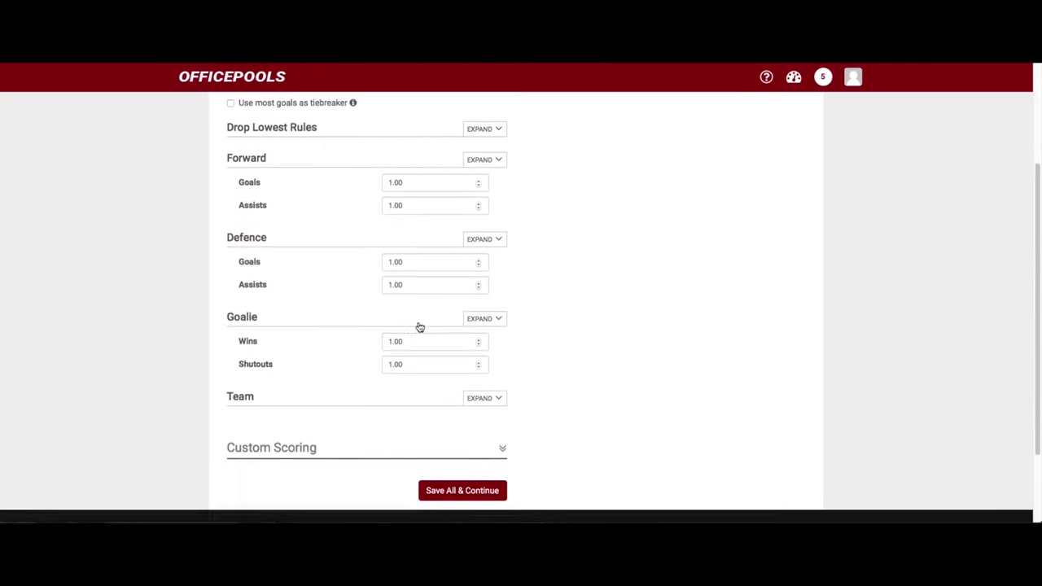
{"action": "left_click", "coordinate": [483, 316]}
{"action": "scroll", "coordinate": [472, 326], "scroll_direction": "down", "scroll_amount": 2}
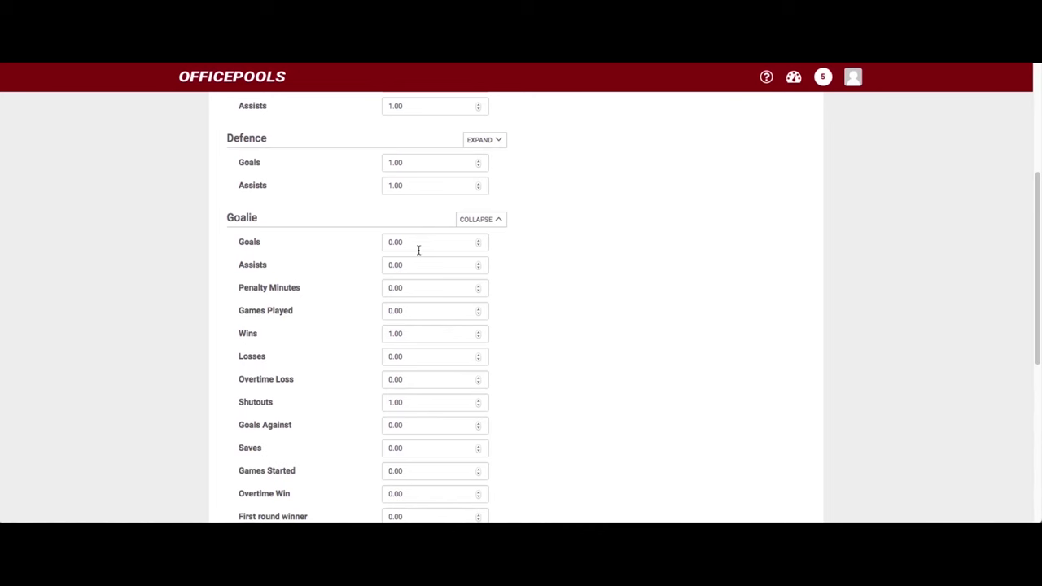
{"action": "scroll", "coordinate": [424, 269], "scroll_direction": "down", "scroll_amount": 3}
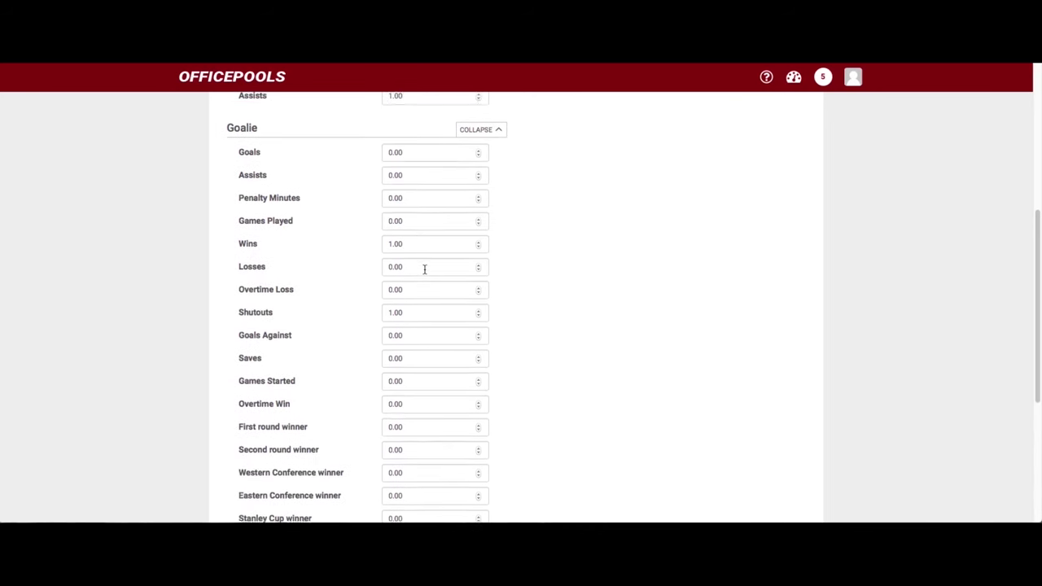
{"action": "scroll", "coordinate": [424, 269], "scroll_direction": "down", "scroll_amount": 2}
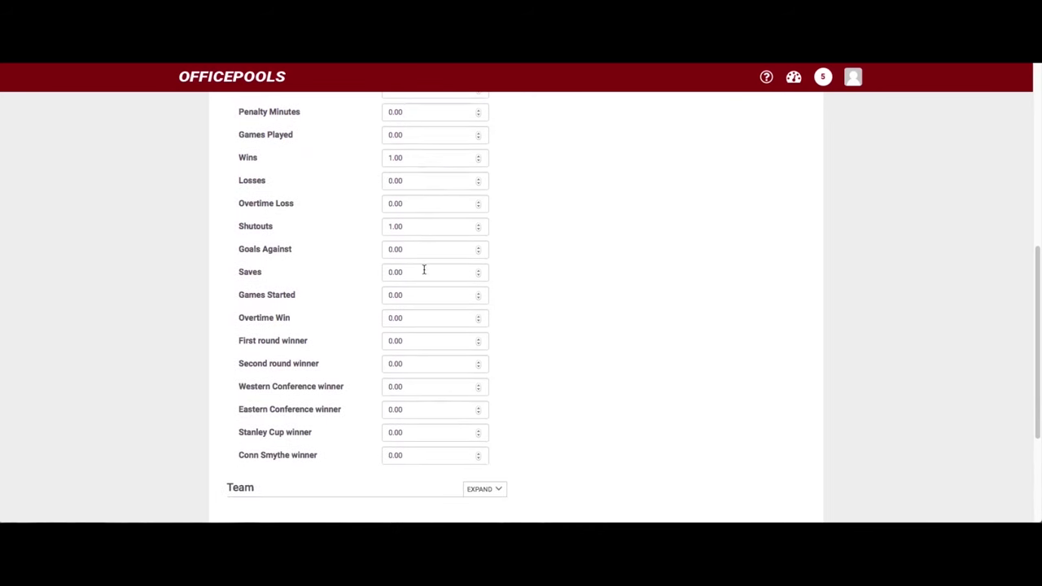
{"action": "scroll", "coordinate": [424, 270], "scroll_direction": "up", "scroll_amount": 3}
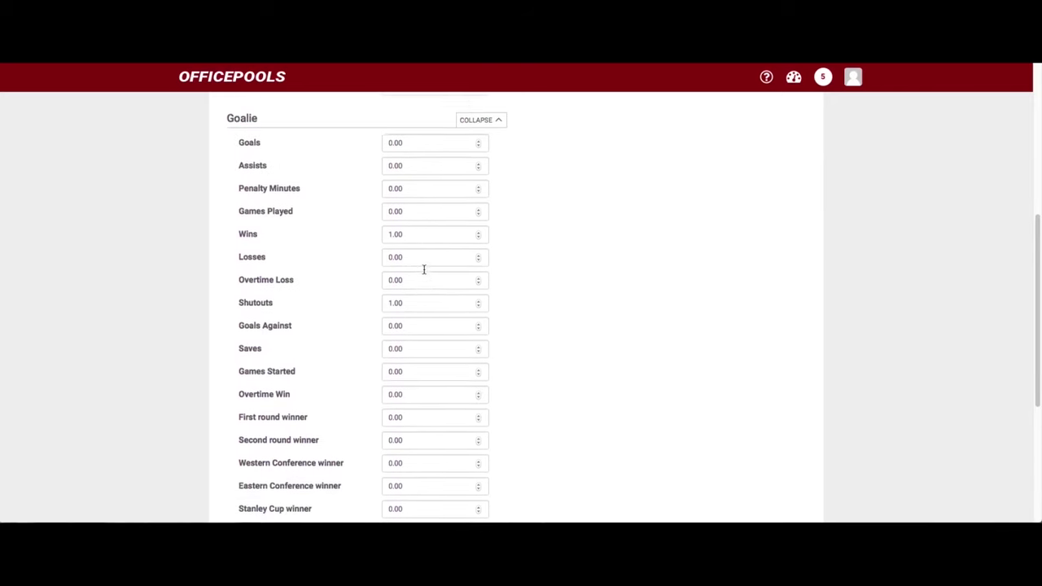
{"action": "scroll", "coordinate": [424, 270], "scroll_direction": "up", "scroll_amount": 3}
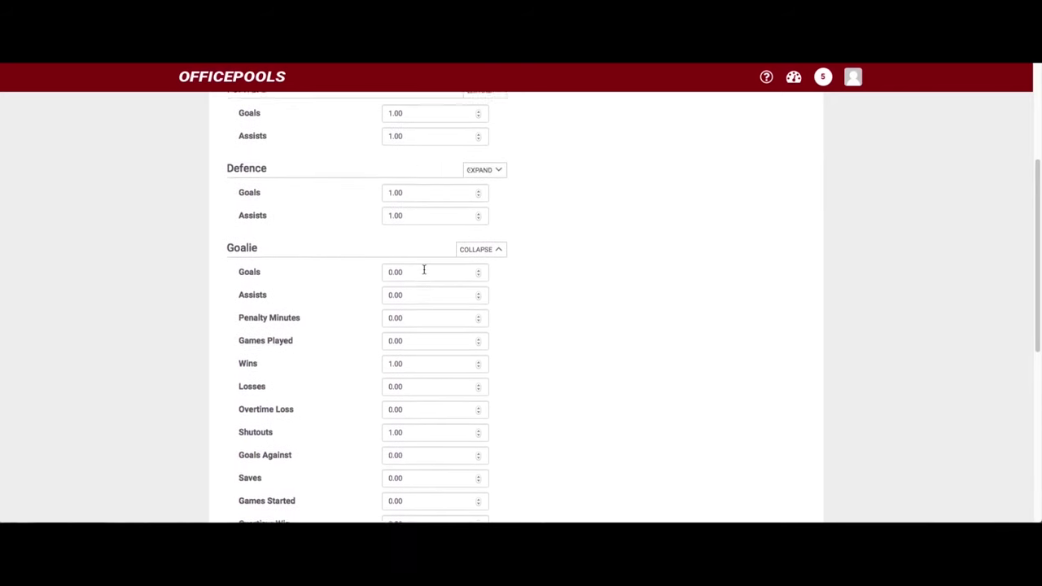
{"action": "left_click", "coordinate": [463, 284]}
{"action": "scroll", "coordinate": [462, 285], "scroll_direction": "up", "scroll_amount": 4}
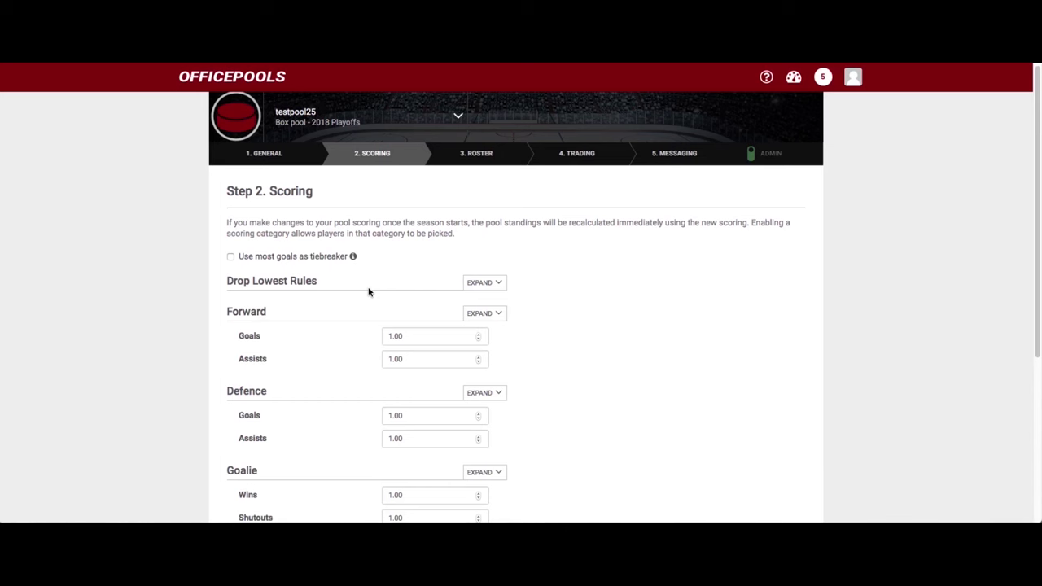
Set Drop Lowest to 2 in the Drop Lowest Rules section, then collapse it.
{"action": "left_click", "coordinate": [481, 287]}
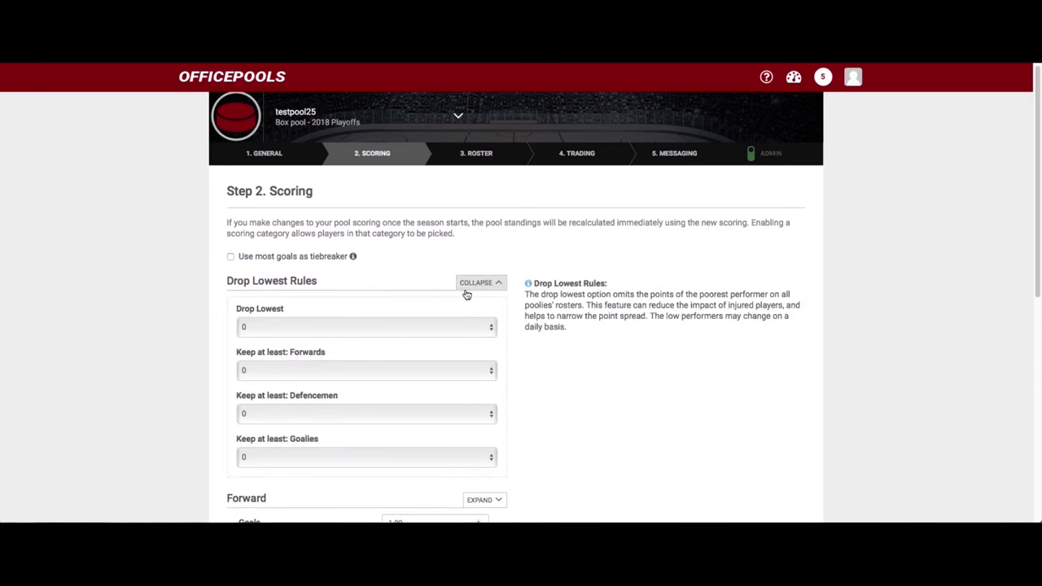
{"action": "left_click", "coordinate": [492, 328]}
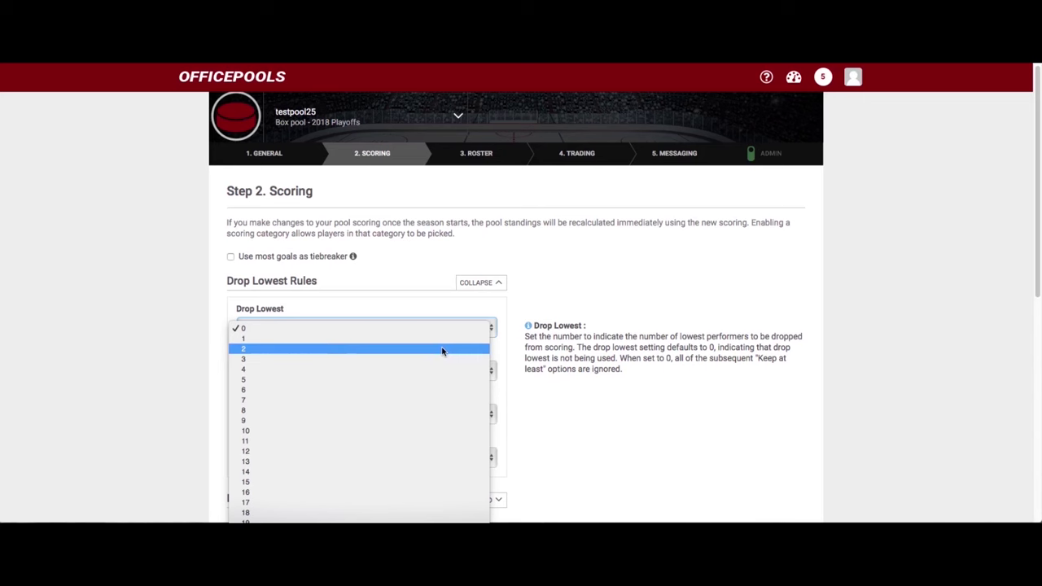
{"action": "left_click", "coordinate": [442, 348]}
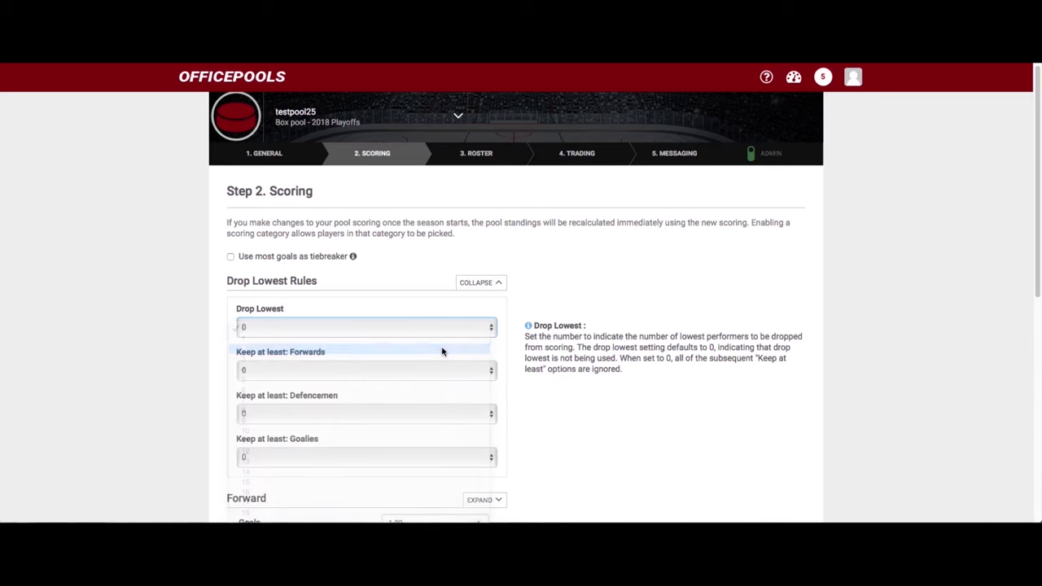
{"action": "scroll", "coordinate": [442, 351], "scroll_direction": "down", "scroll_amount": 2}
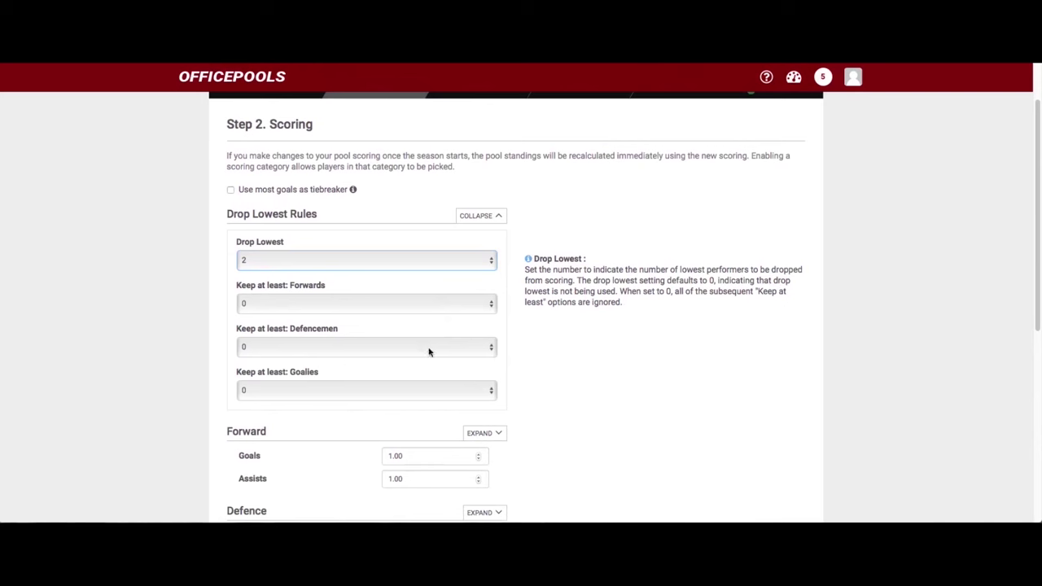
{"action": "scroll", "coordinate": [546, 355], "scroll_direction": "down", "scroll_amount": 2}
{"action": "scroll", "coordinate": [546, 355], "scroll_direction": "up", "scroll_amount": 4}
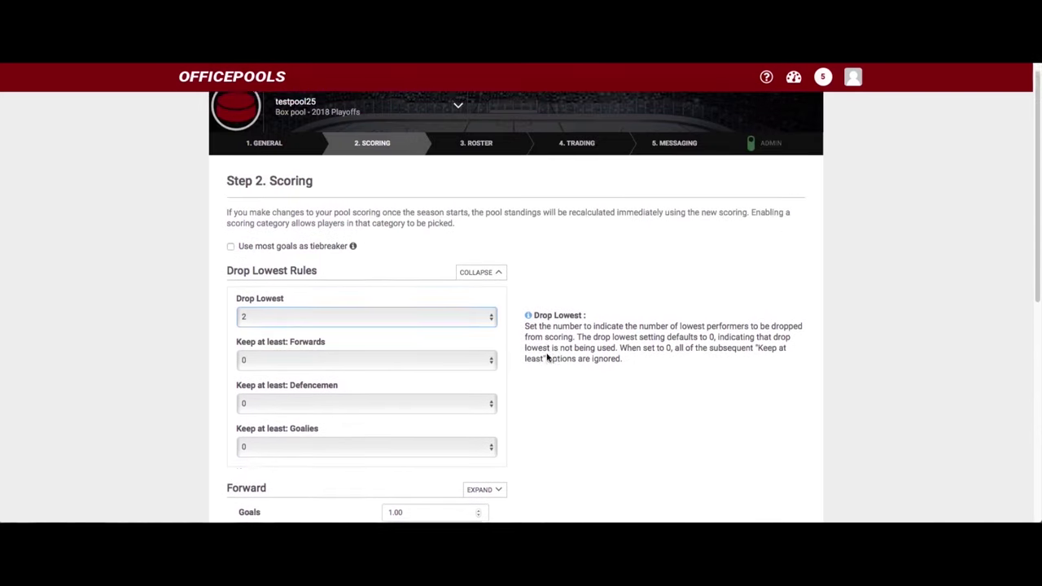
{"action": "left_click", "coordinate": [478, 286]}
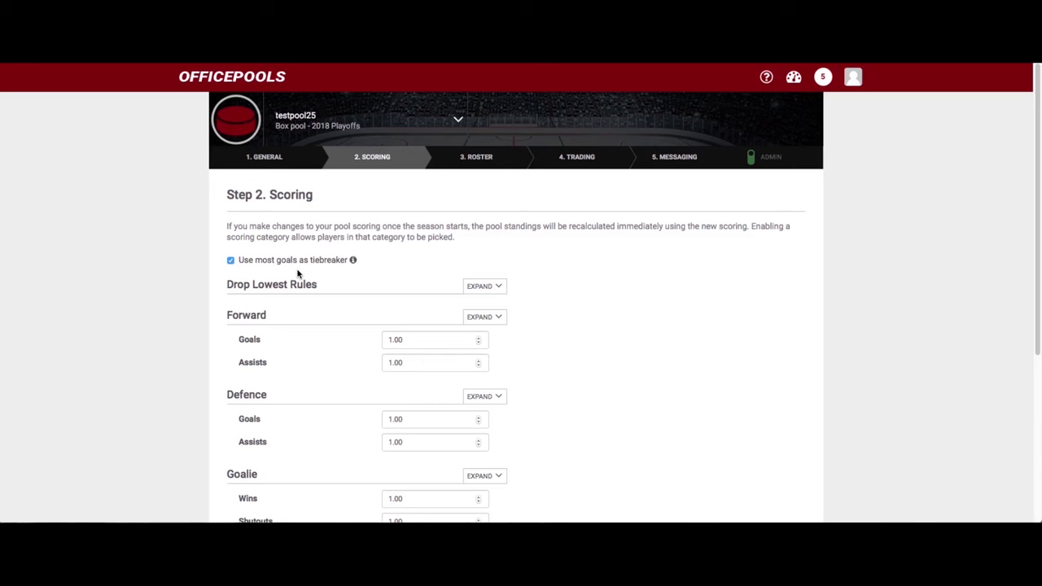
{"action": "scroll", "coordinate": [337, 298], "scroll_direction": "down", "scroll_amount": 3}
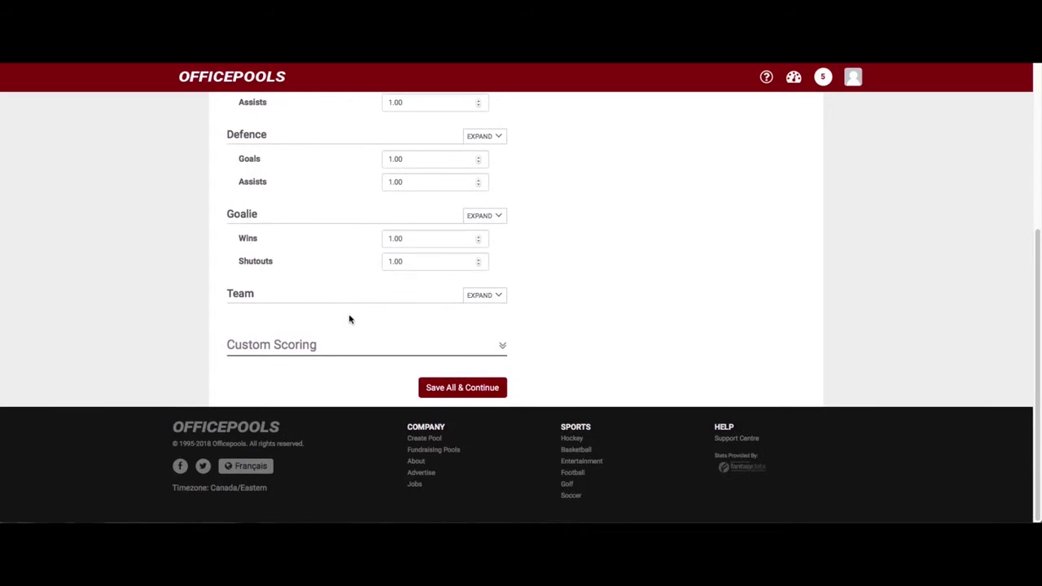
{"action": "left_click", "coordinate": [501, 347]}
{"action": "scroll", "coordinate": [423, 362], "scroll_direction": "down", "scroll_amount": 1}
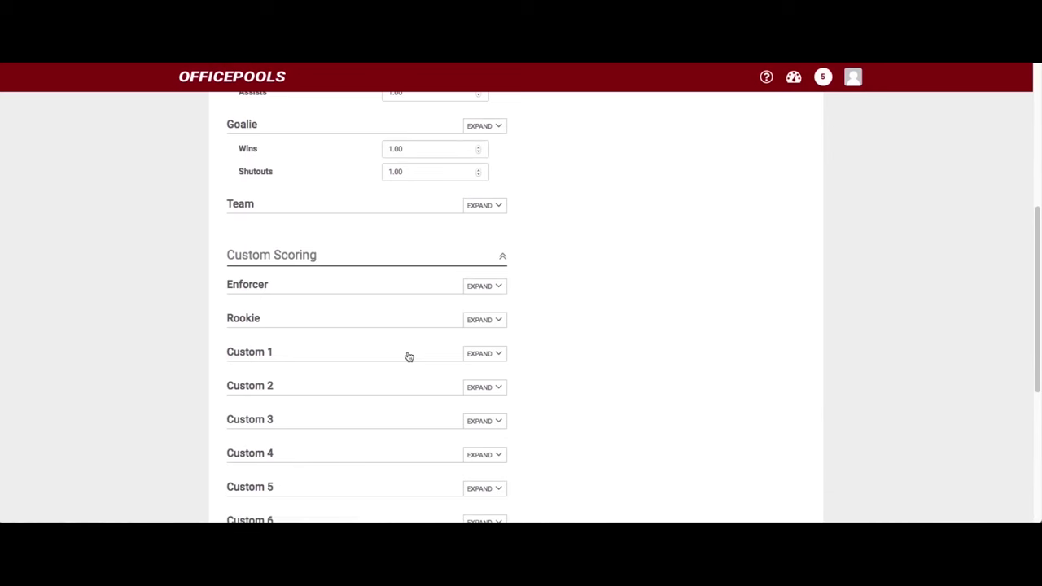
{"action": "scroll", "coordinate": [408, 357], "scroll_direction": "down", "scroll_amount": 1}
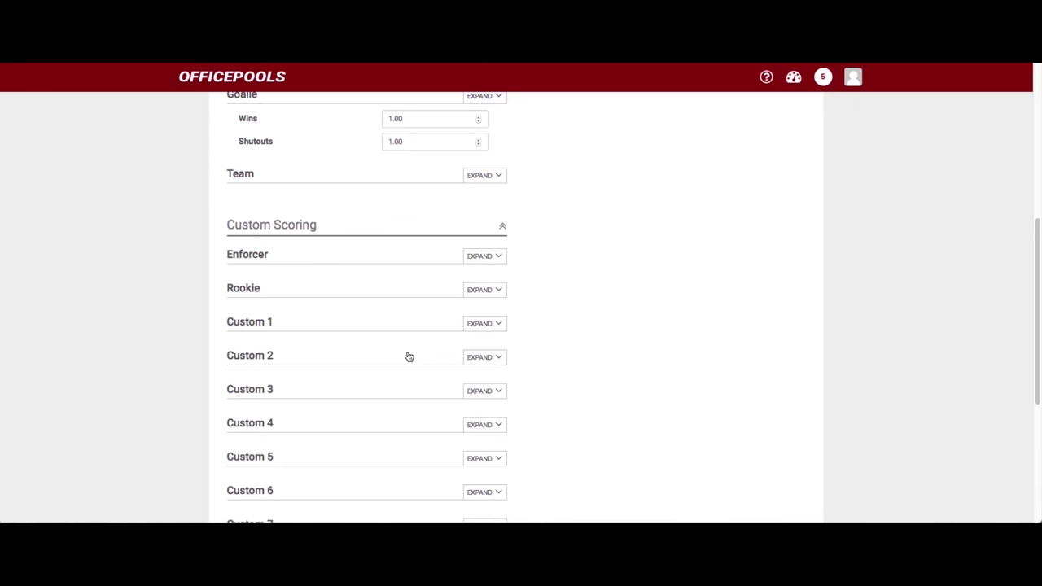
{"action": "left_click", "coordinate": [478, 257]}
{"action": "scroll", "coordinate": [404, 309], "scroll_direction": "down", "scroll_amount": 2}
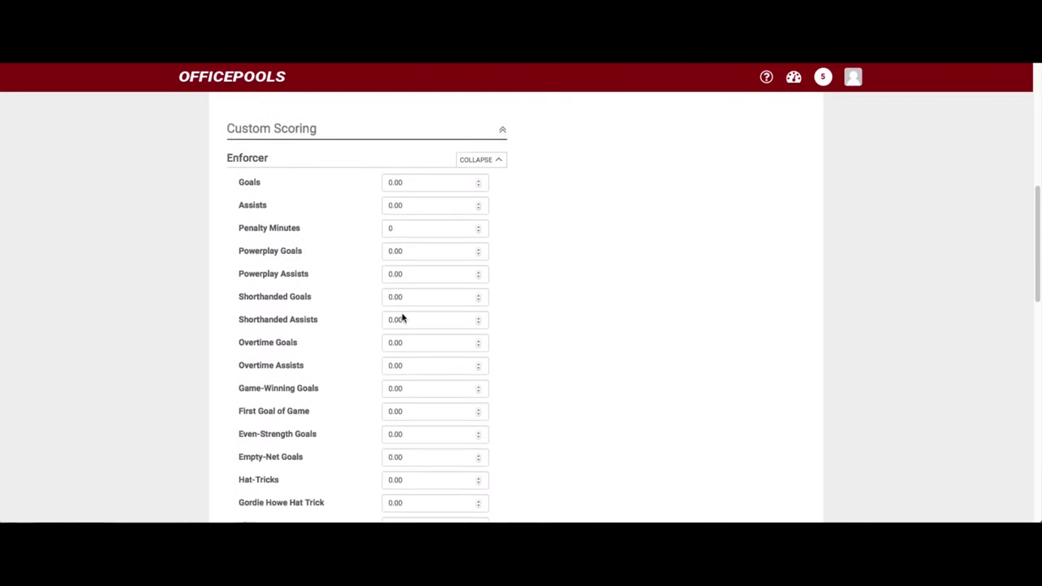
{"action": "scroll", "coordinate": [458, 256], "scroll_direction": "up", "scroll_amount": 2}
{"action": "left_click", "coordinate": [473, 242]}
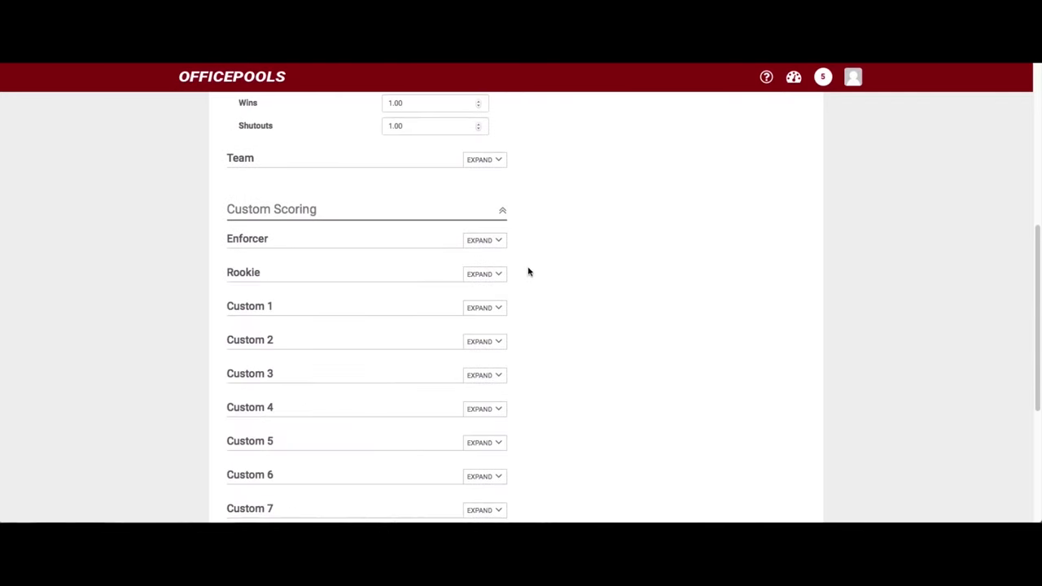
{"action": "left_click", "coordinate": [484, 278]}
{"action": "scroll", "coordinate": [440, 311], "scroll_direction": "down", "scroll_amount": 3}
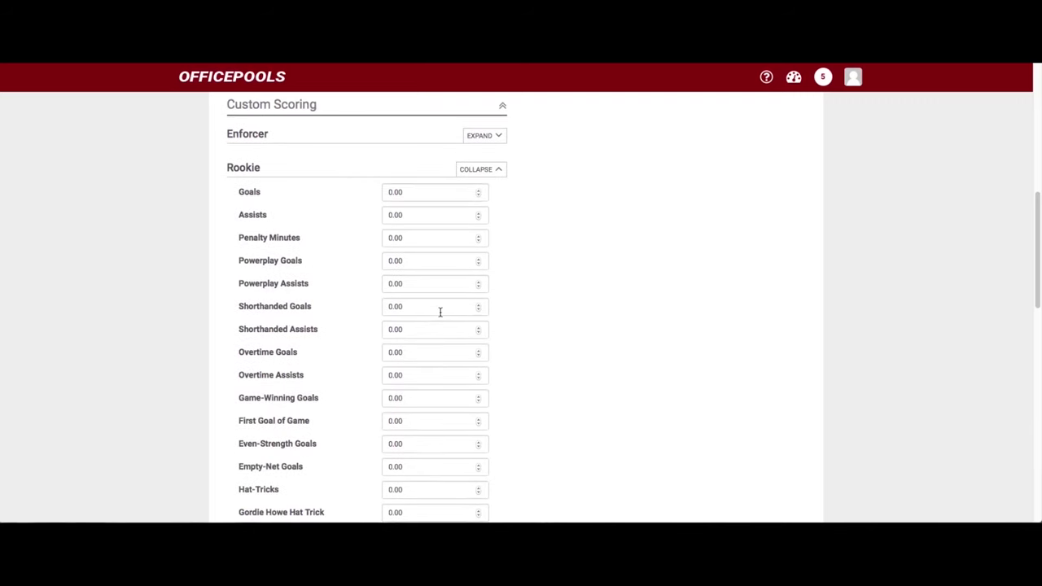
{"action": "left_click", "coordinate": [477, 169]}
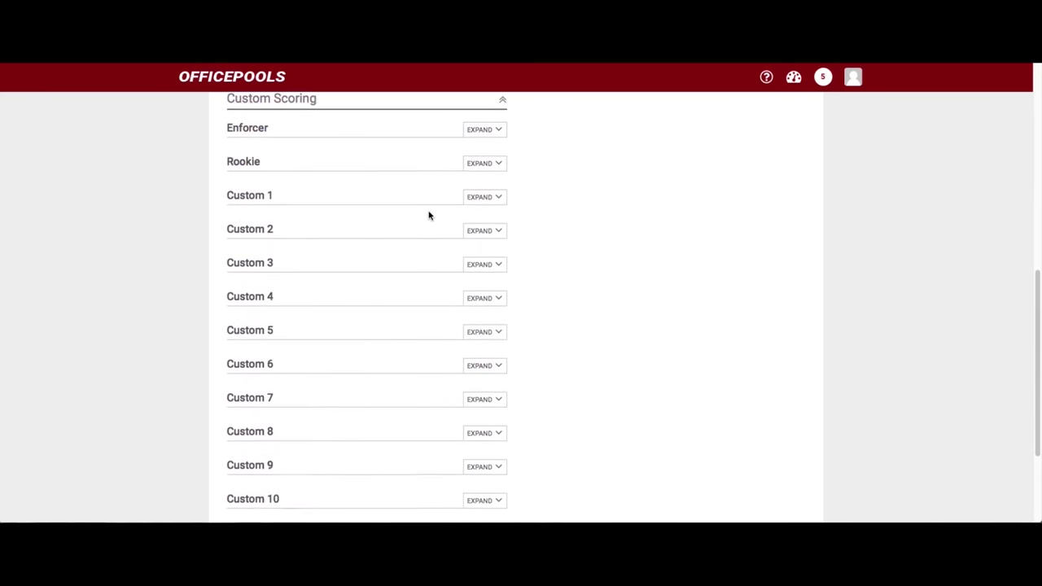
{"action": "scroll", "coordinate": [430, 216], "scroll_direction": "up", "scroll_amount": 2}
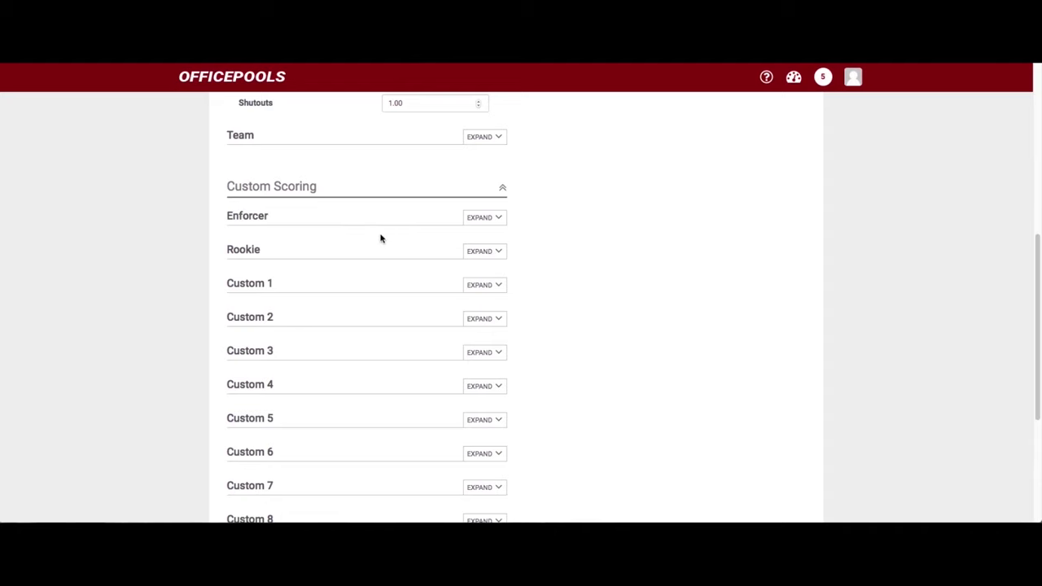
{"action": "left_click", "coordinate": [502, 188]}
{"action": "scroll", "coordinate": [567, 226], "scroll_direction": "up", "scroll_amount": 5}
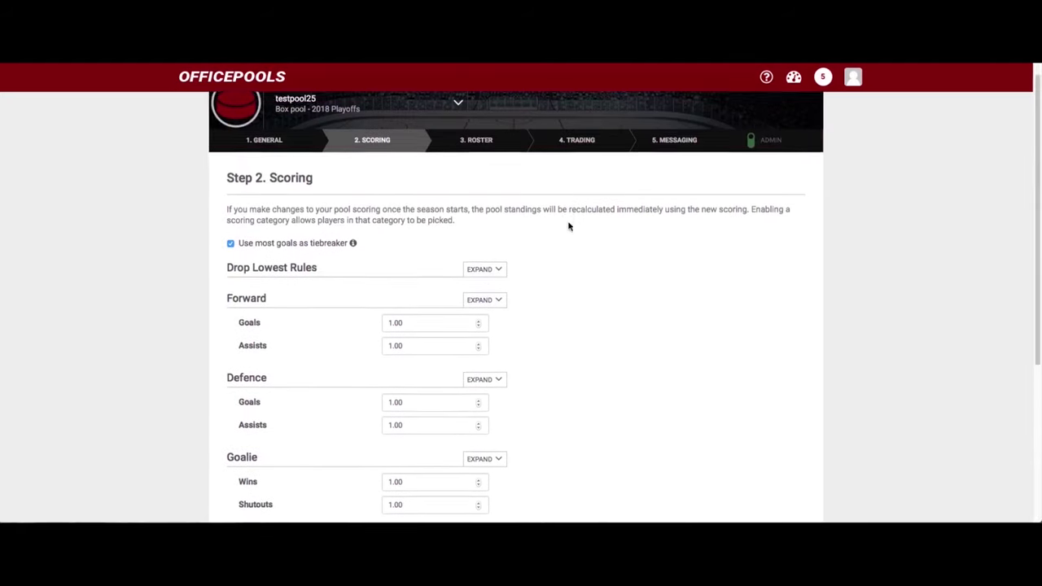
{"action": "scroll", "coordinate": [568, 225], "scroll_direction": "down", "scroll_amount": 2}
{"action": "scroll", "coordinate": [569, 225], "scroll_direction": "up", "scroll_amount": 3}
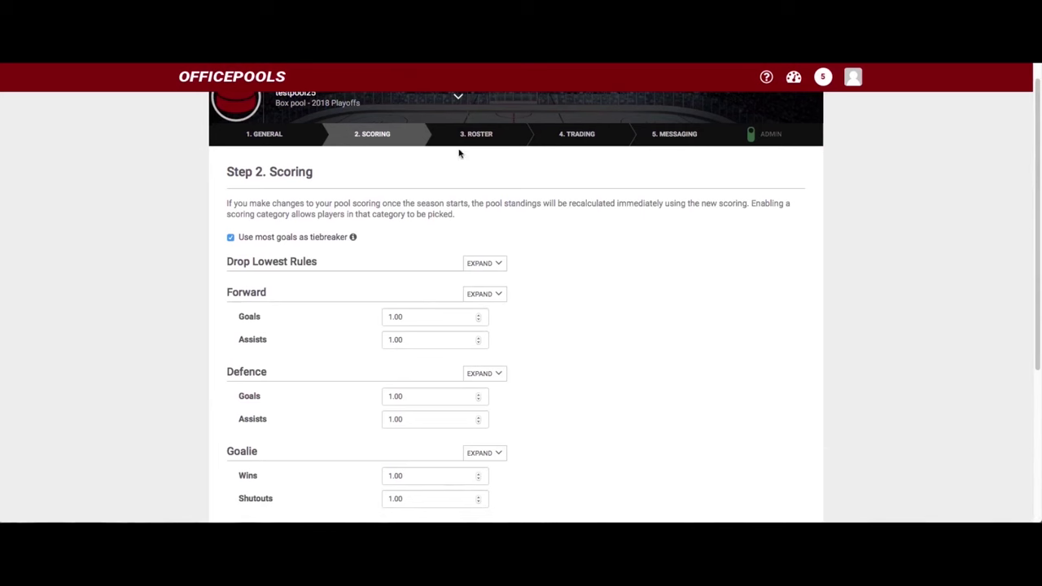
{"action": "scroll", "coordinate": [569, 244], "scroll_direction": "down", "scroll_amount": 1}
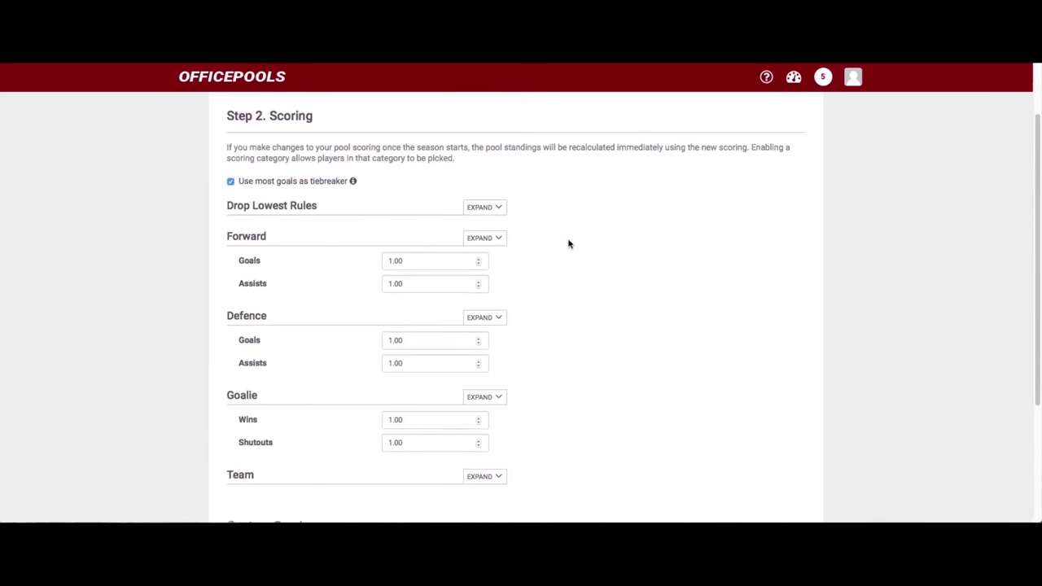
{"action": "scroll", "coordinate": [568, 244], "scroll_direction": "down", "scroll_amount": 2}
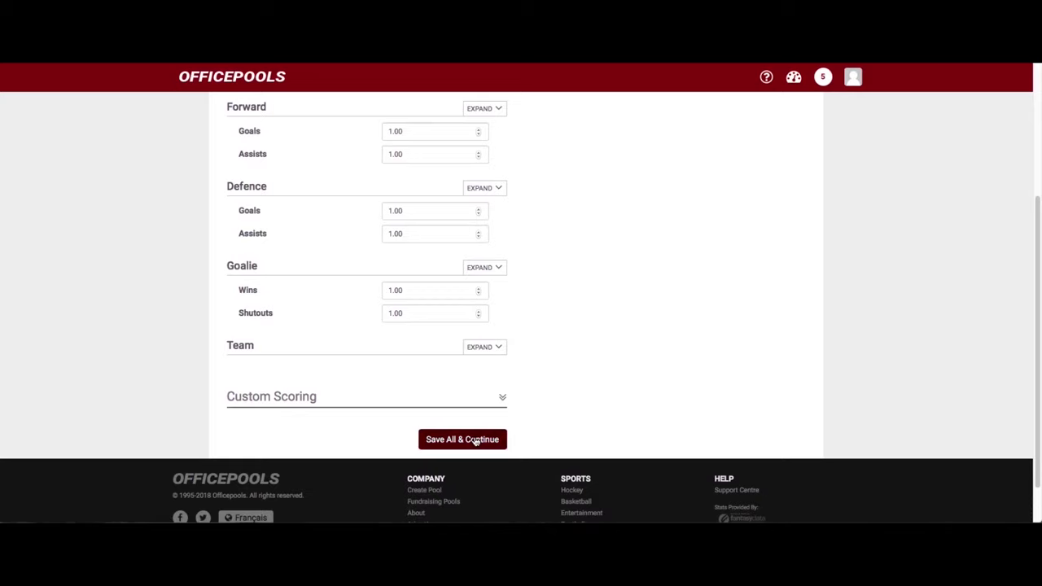
Save the scoring settings and continue to the Step 3 Template Editor.
{"action": "left_click", "coordinate": [476, 440]}
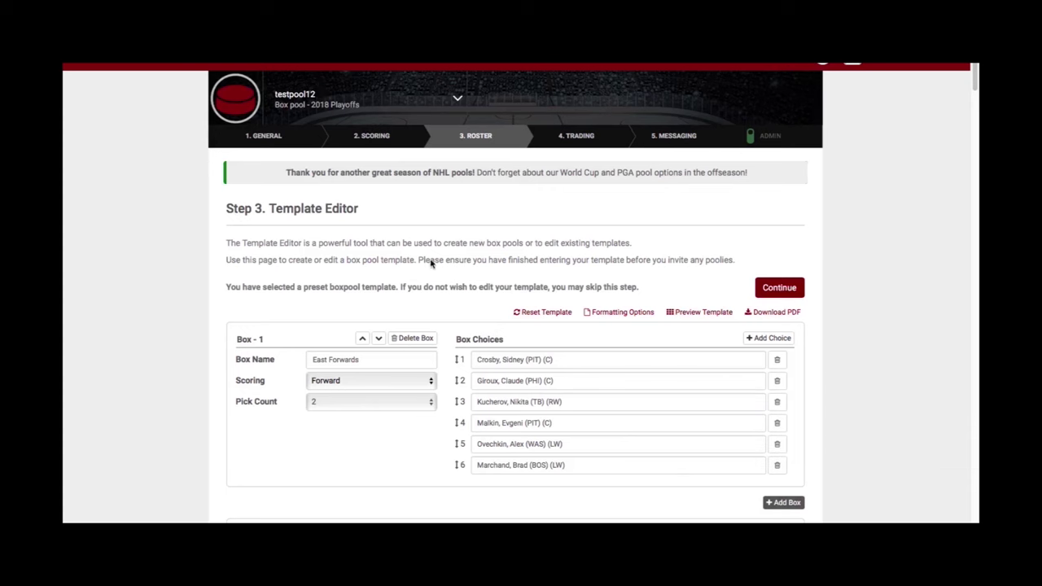
{"action": "scroll", "coordinate": [431, 262], "scroll_direction": "down", "scroll_amount": 1}
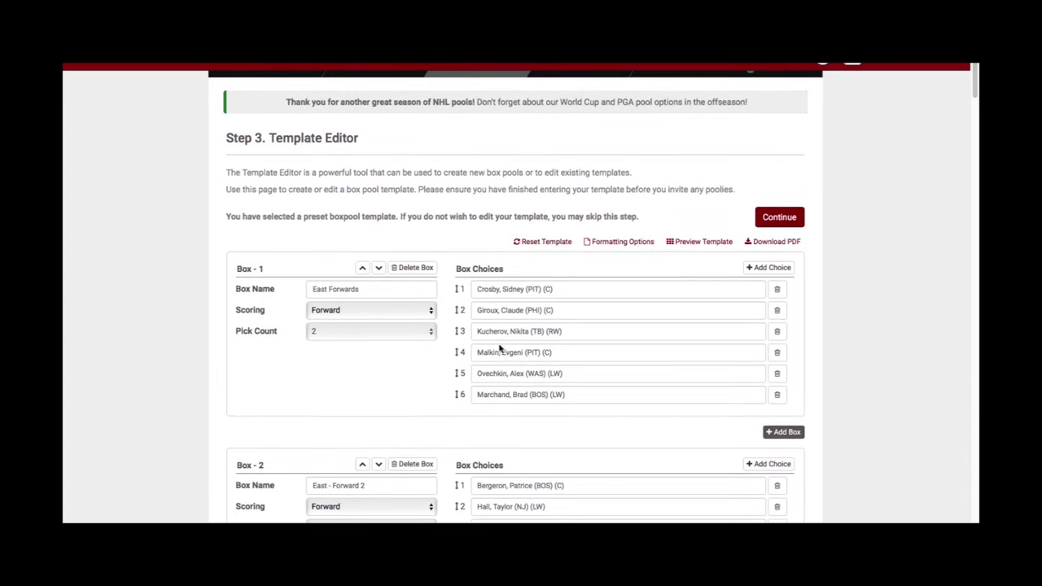
{"action": "scroll", "coordinate": [348, 363], "scroll_direction": "down", "scroll_amount": 1}
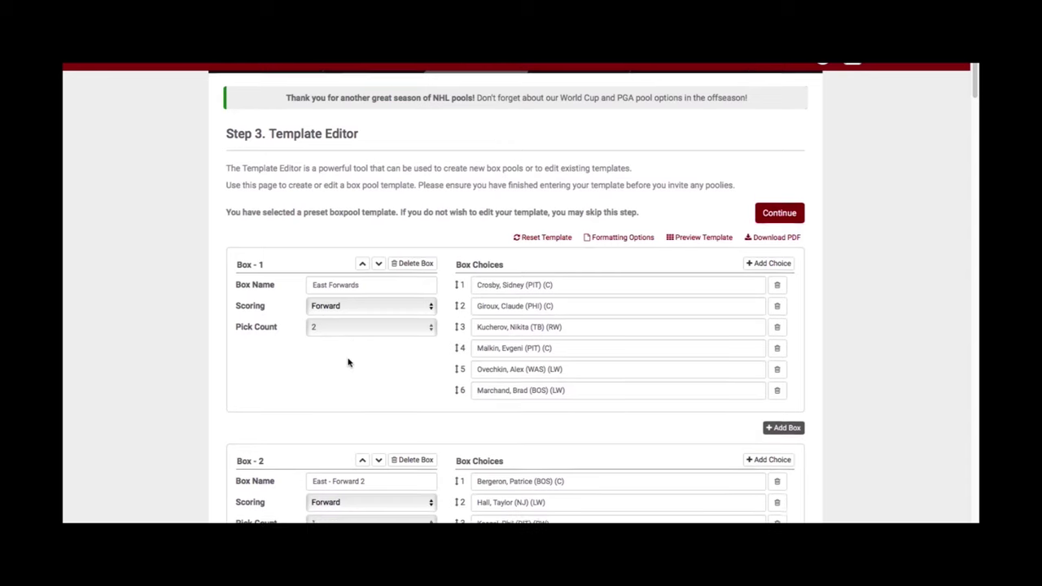
{"action": "scroll", "coordinate": [348, 362], "scroll_direction": "down", "scroll_amount": 1}
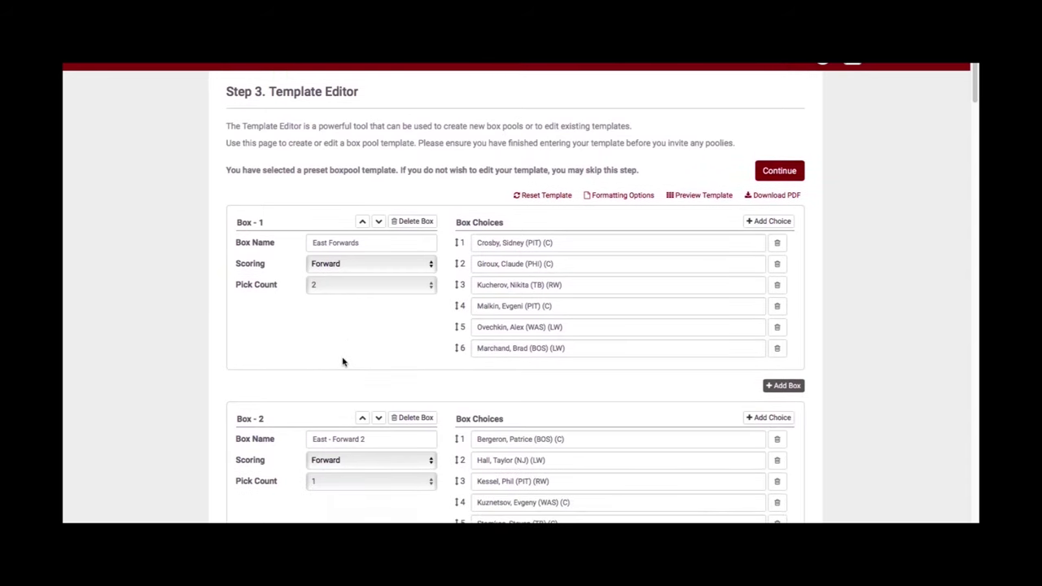
{"action": "scroll", "coordinate": [343, 362], "scroll_direction": "down", "scroll_amount": 1}
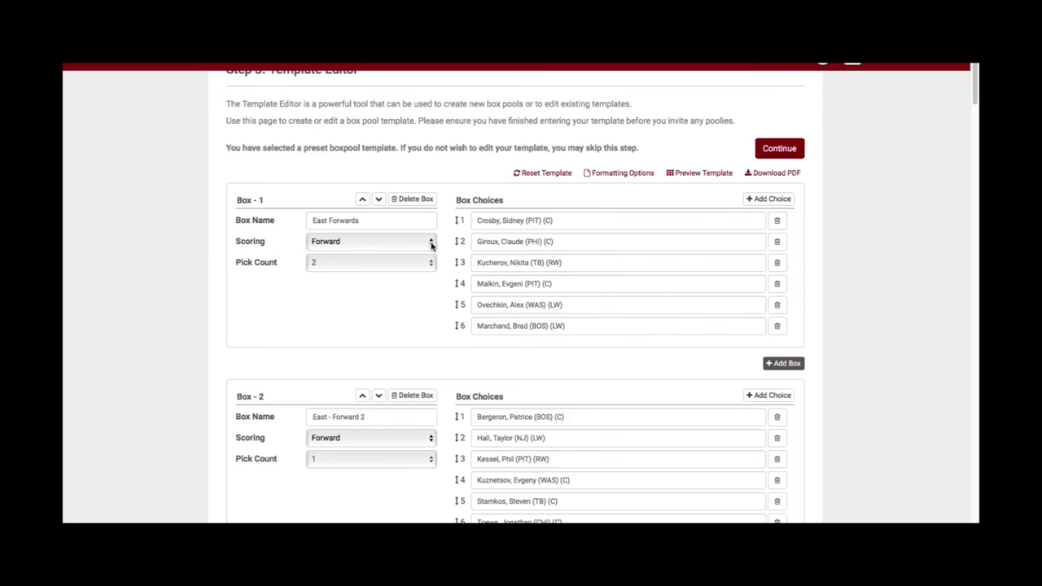
Keep Box 1 'East Forwards' scoring type set to Forward.
{"action": "left_click", "coordinate": [431, 246]}
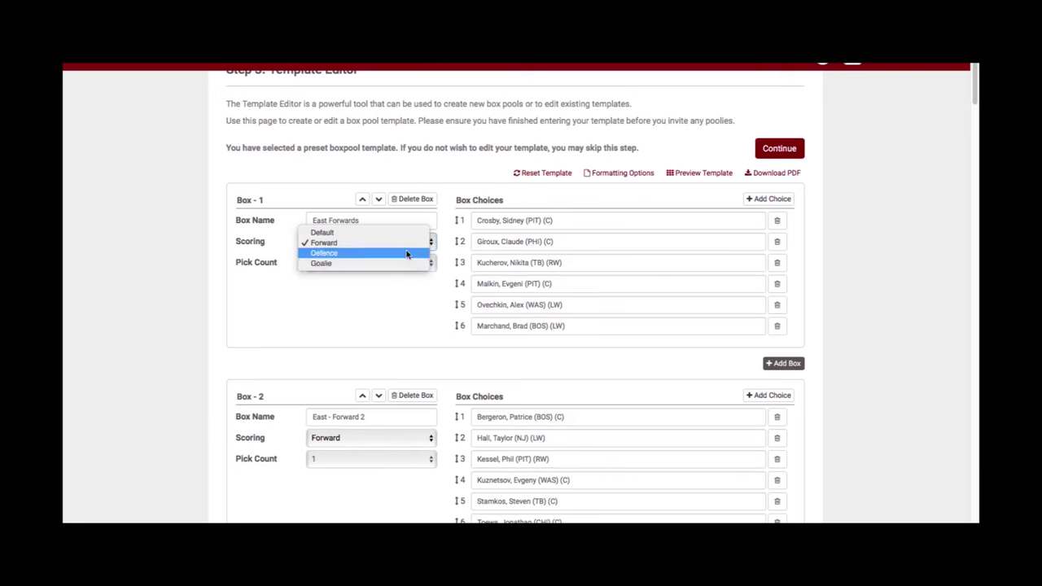
{"action": "left_click", "coordinate": [406, 248]}
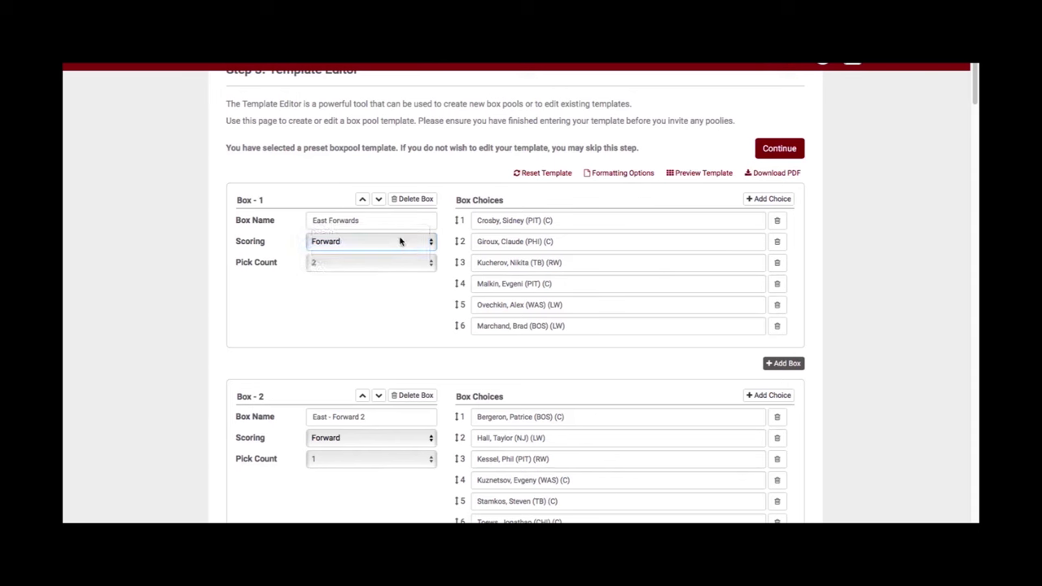
{"action": "left_click", "coordinate": [389, 222]}
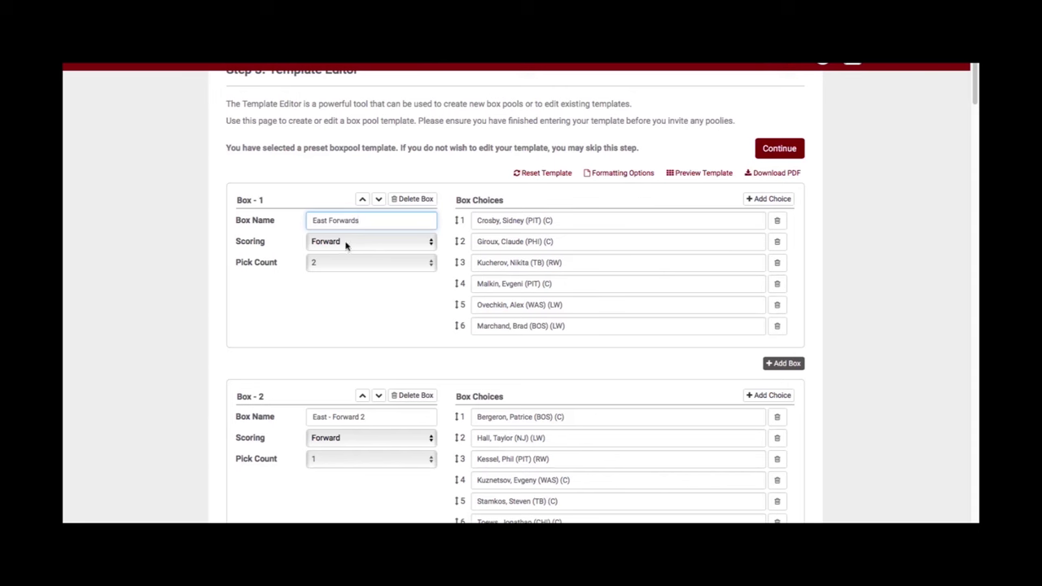
{"action": "left_click", "coordinate": [432, 247]}
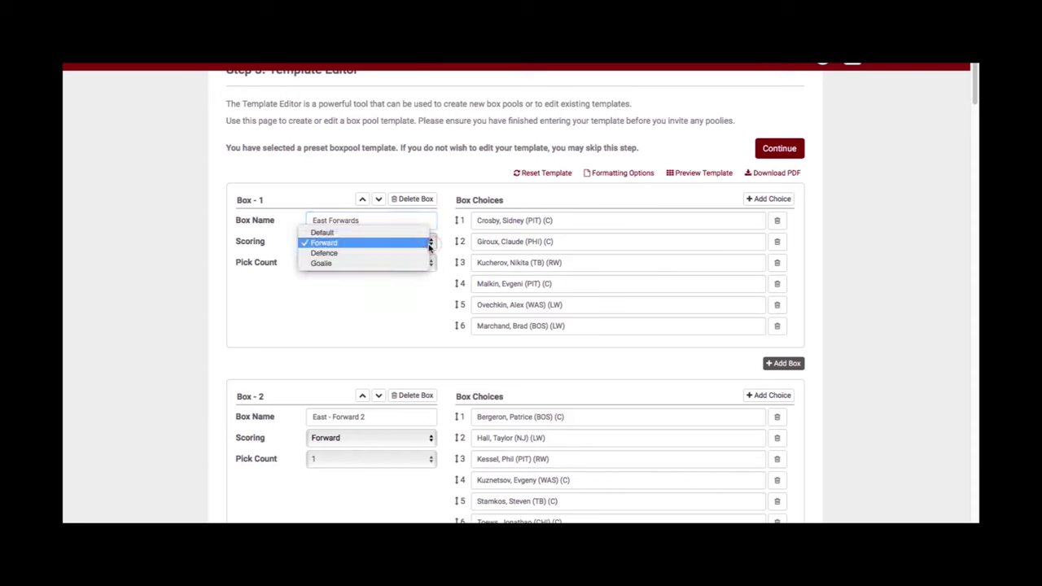
{"action": "left_click", "coordinate": [412, 244]}
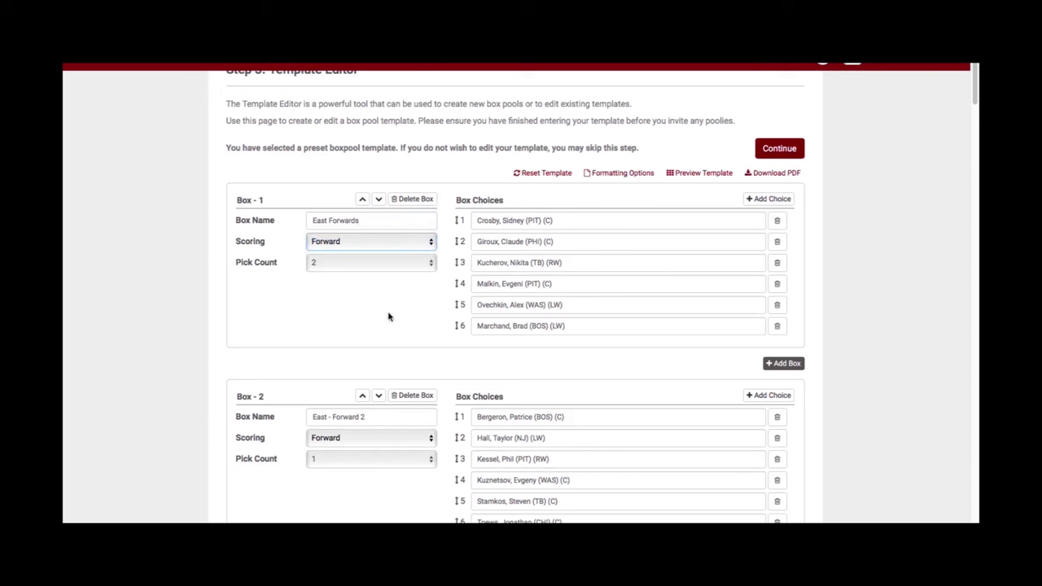
Set Box 1's pick count to 1.
{"action": "left_click", "coordinate": [432, 266]}
{"action": "left_click", "coordinate": [415, 254]}
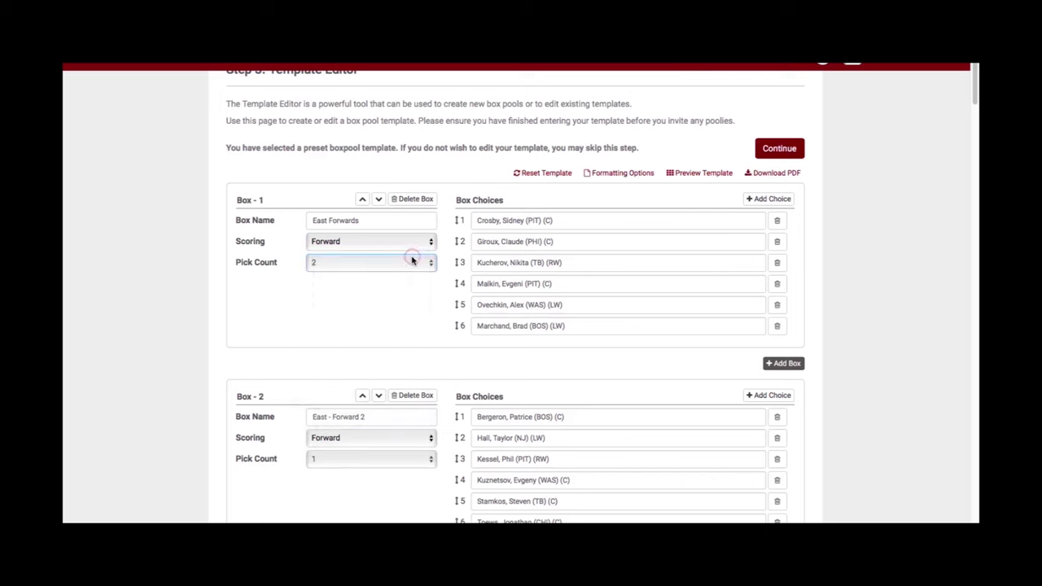
{"action": "scroll", "coordinate": [456, 270], "scroll_direction": "up", "scroll_amount": 1}
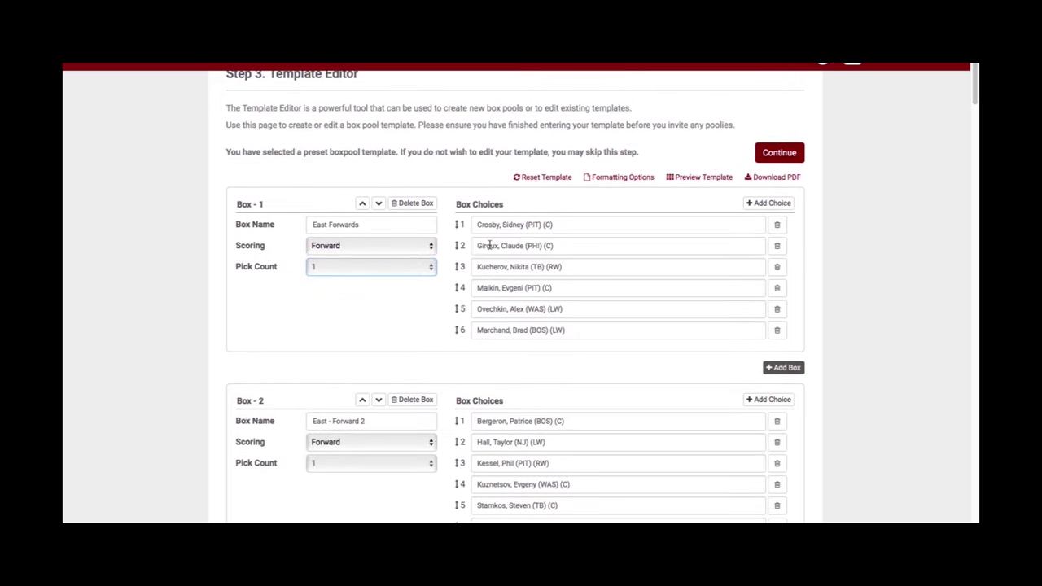
{"action": "left_click", "coordinate": [430, 271]}
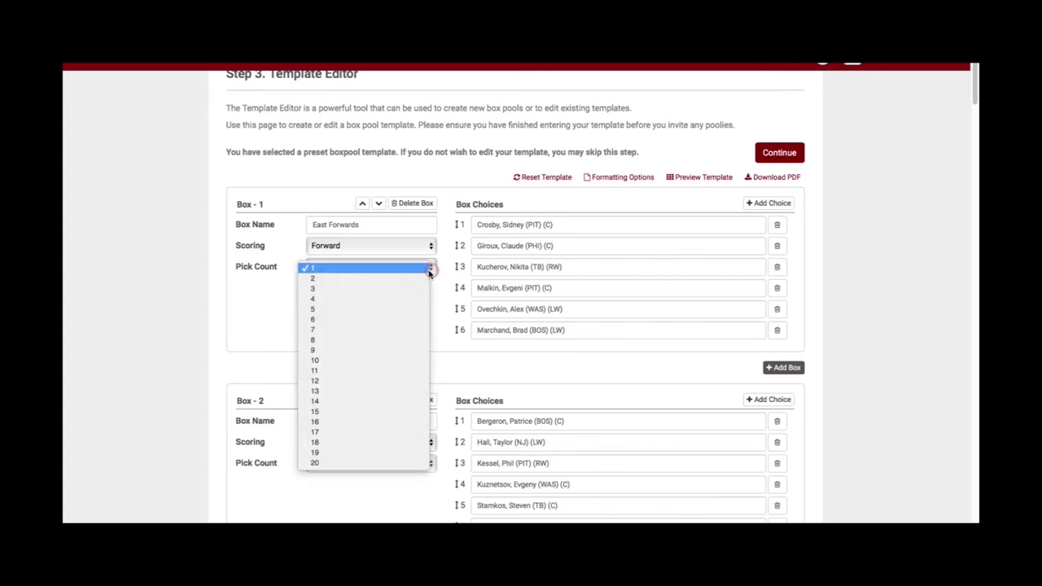
{"action": "left_click", "coordinate": [426, 279]}
{"action": "left_click", "coordinate": [431, 269]}
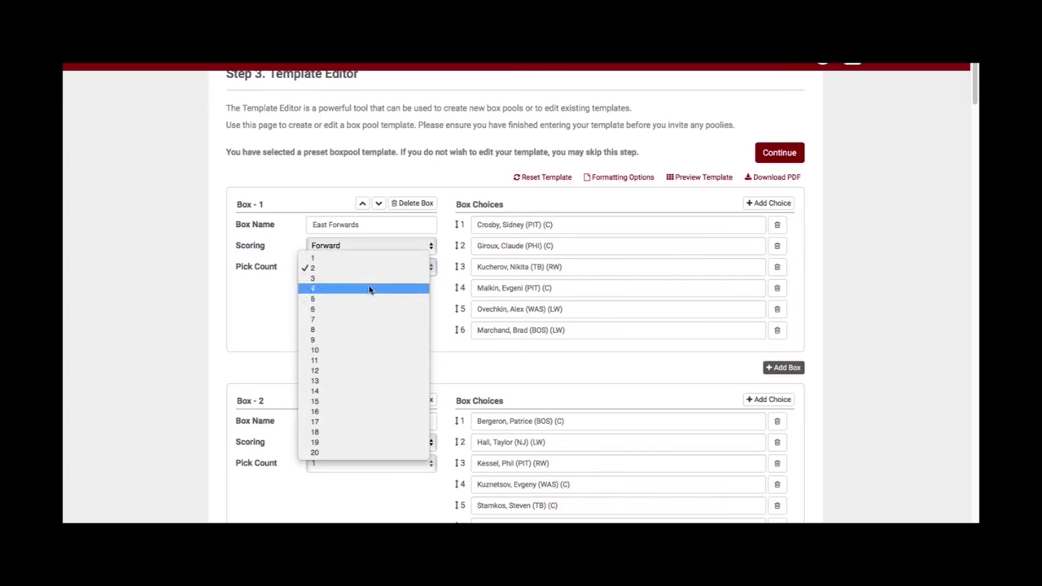
{"action": "left_click", "coordinate": [323, 258]}
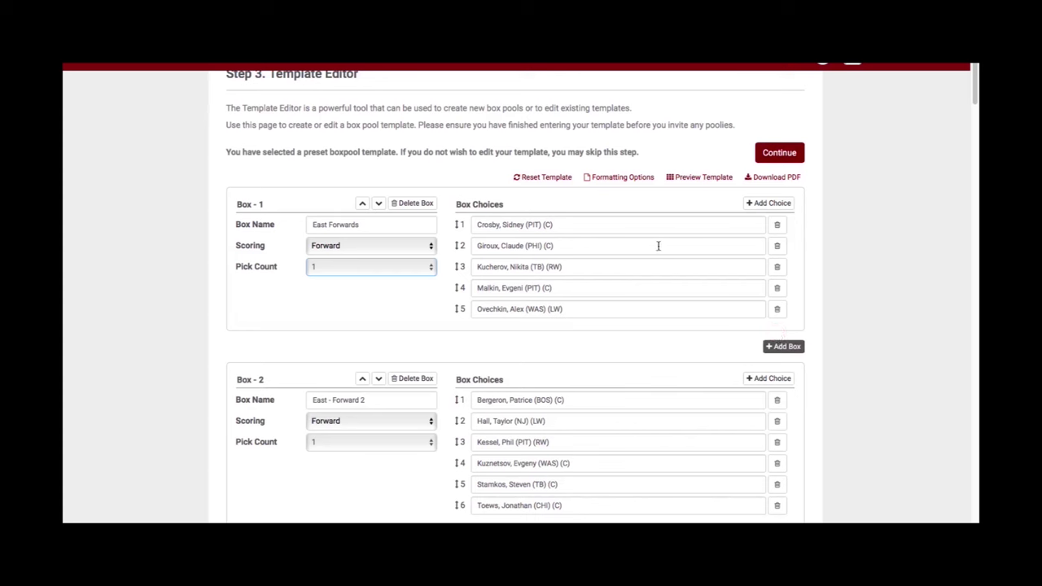
Add a sixth Box 1 choice, typing 'Tk' and picking the suggested Calgary left winger.
{"action": "left_click", "coordinate": [765, 205]}
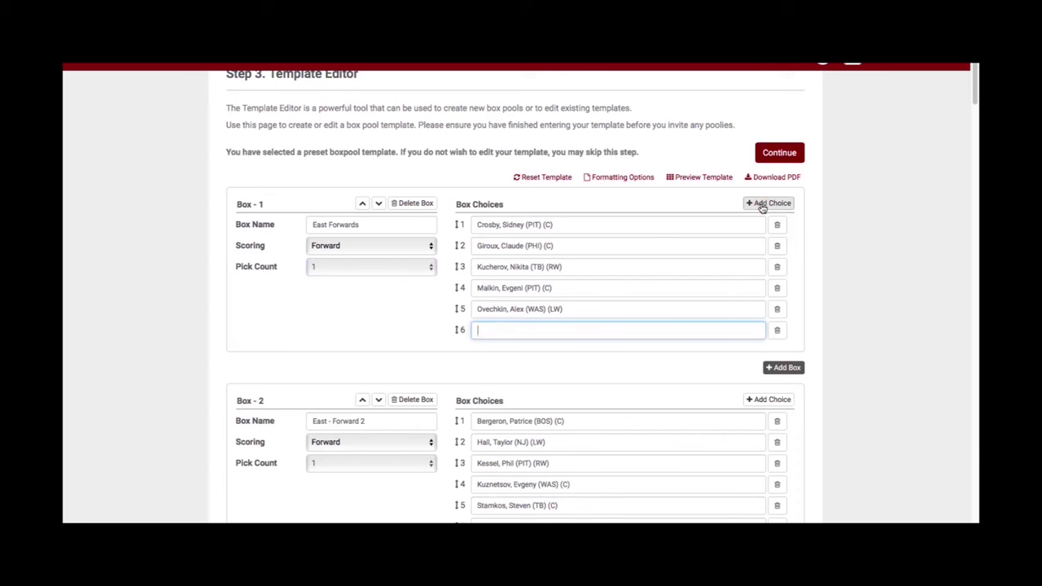
{"action": "type", "text": "Tk"}
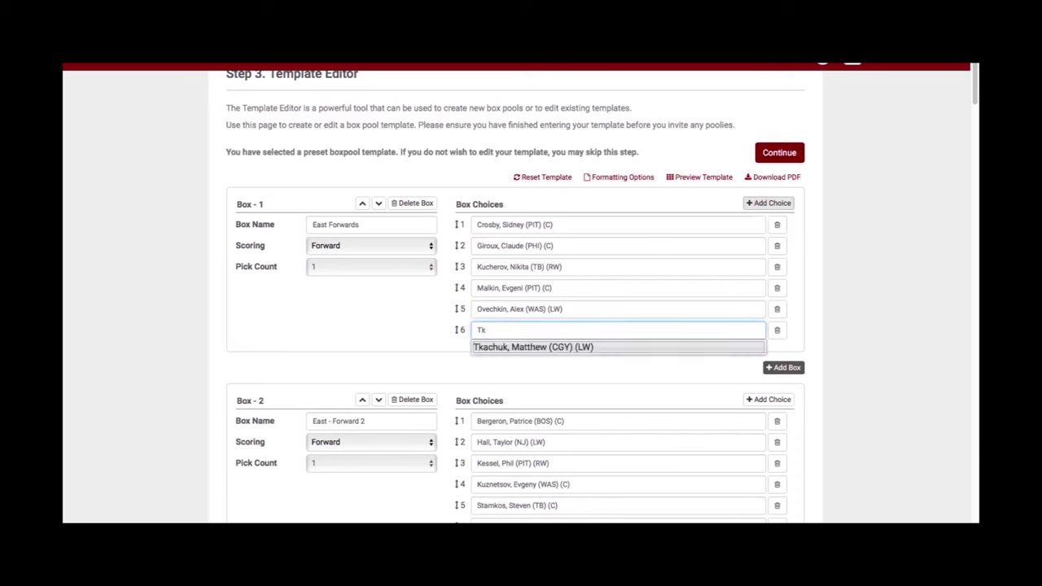
{"action": "left_click", "coordinate": [534, 348]}
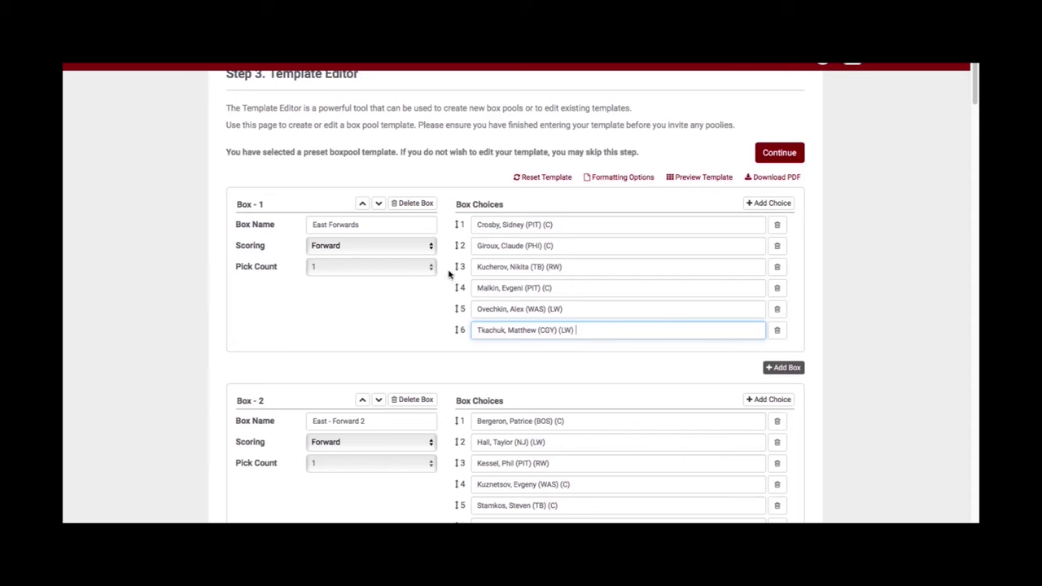
Check East - Defence 1's scoring, then set Box 11 'East - Goalie 1' to Goalie scoring.
{"action": "scroll", "coordinate": [353, 310], "scroll_direction": "up", "scroll_amount": 1}
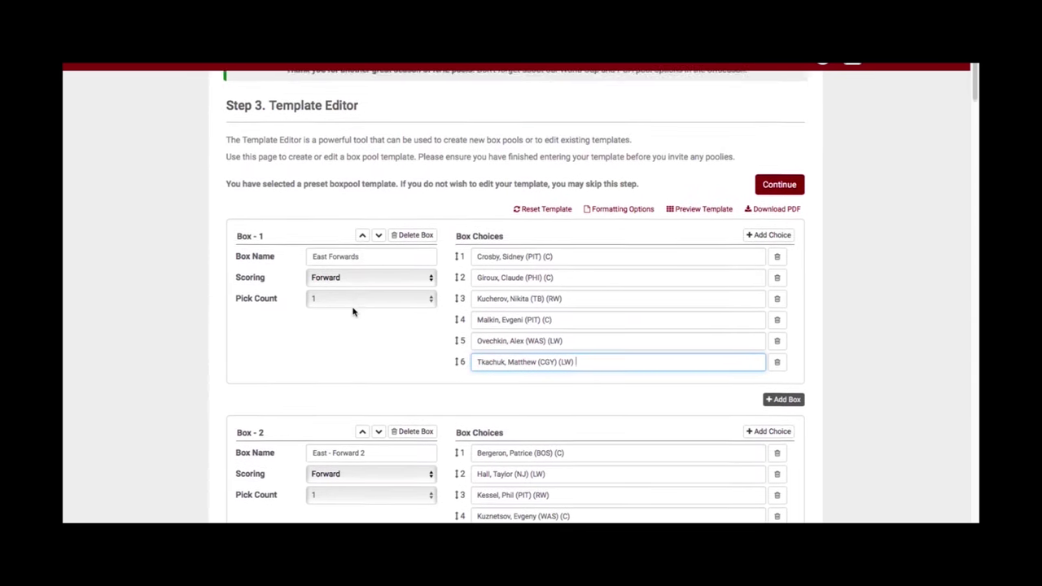
{"action": "scroll", "coordinate": [354, 312], "scroll_direction": "down", "scroll_amount": 3}
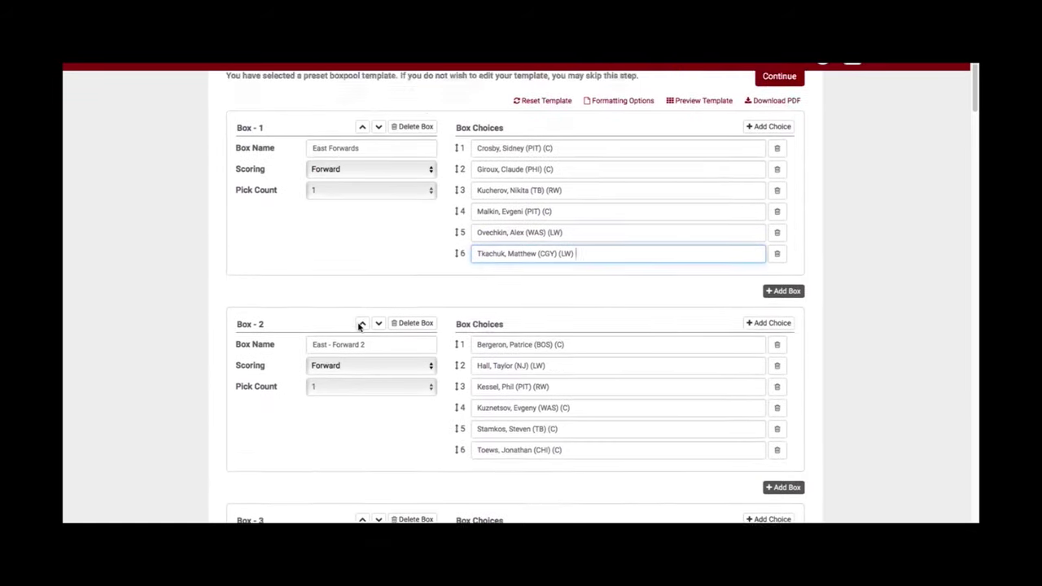
{"action": "scroll", "coordinate": [361, 324], "scroll_direction": "up", "scroll_amount": 2}
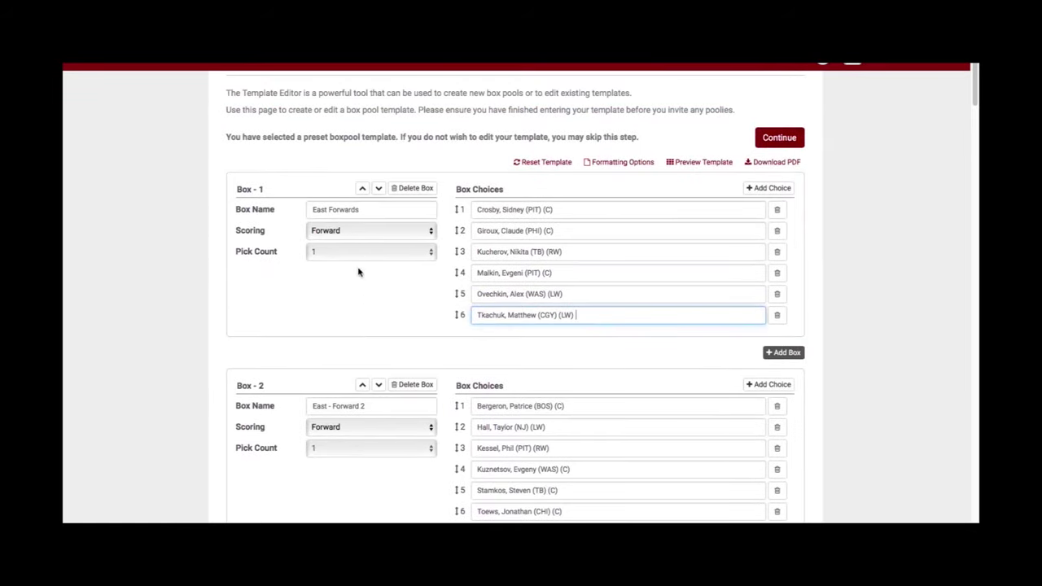
{"action": "scroll", "coordinate": [358, 273], "scroll_direction": "down", "scroll_amount": 5}
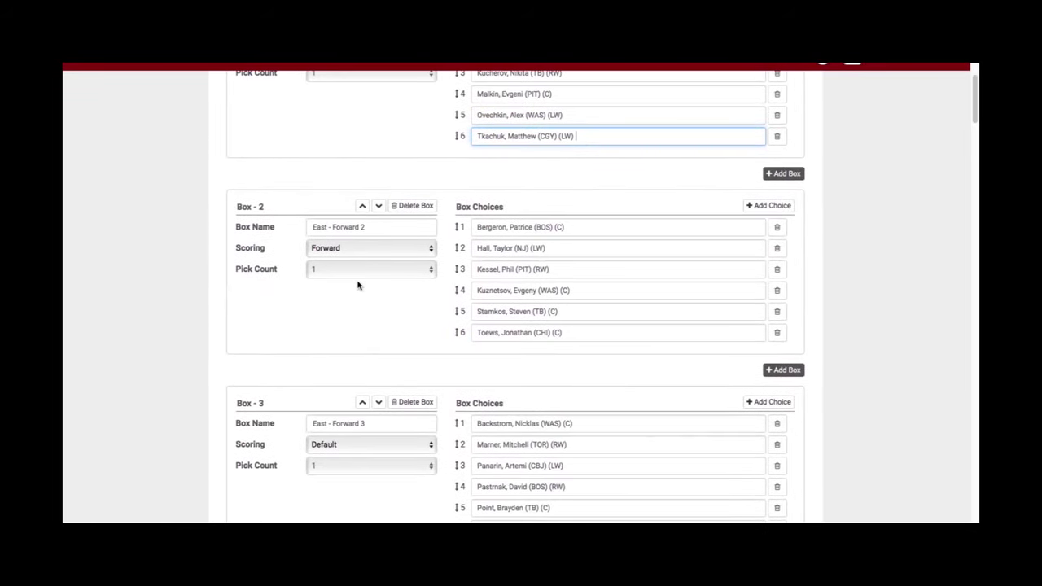
{"action": "scroll", "coordinate": [357, 285], "scroll_direction": "down", "scroll_amount": 20}
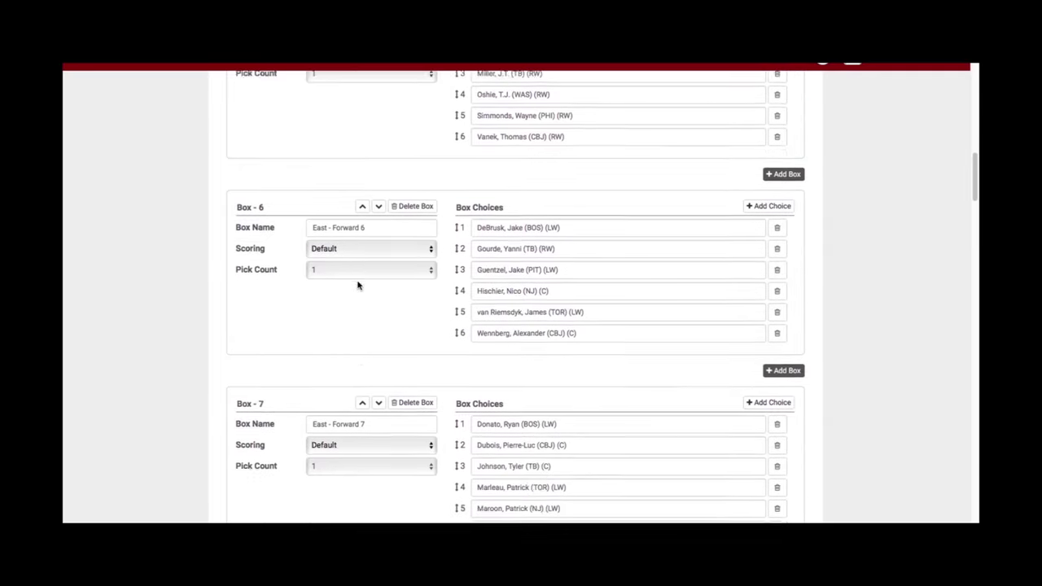
{"action": "scroll", "coordinate": [357, 285], "scroll_direction": "down", "scroll_amount": 10}
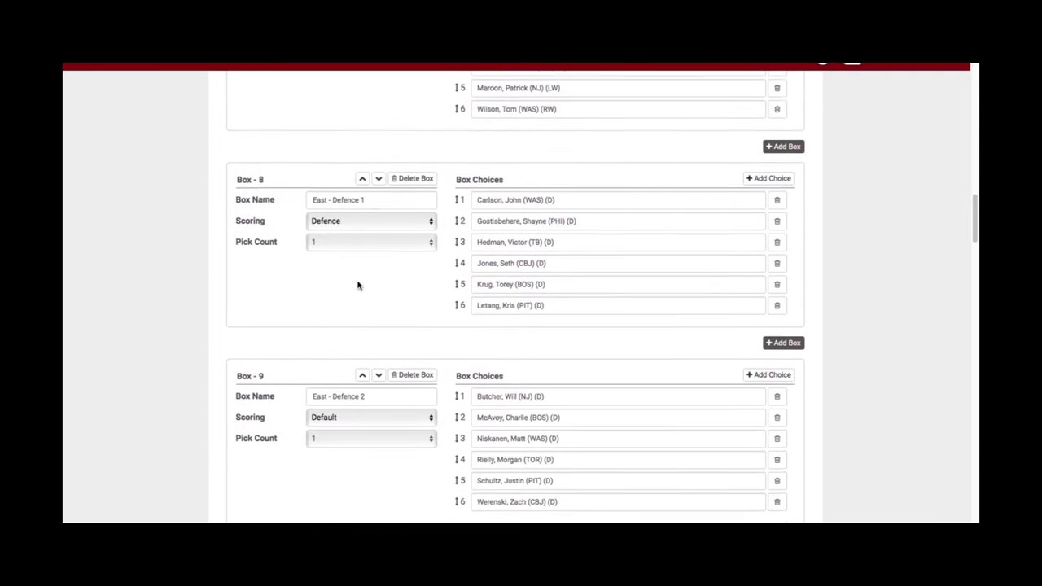
{"action": "left_click", "coordinate": [431, 222]}
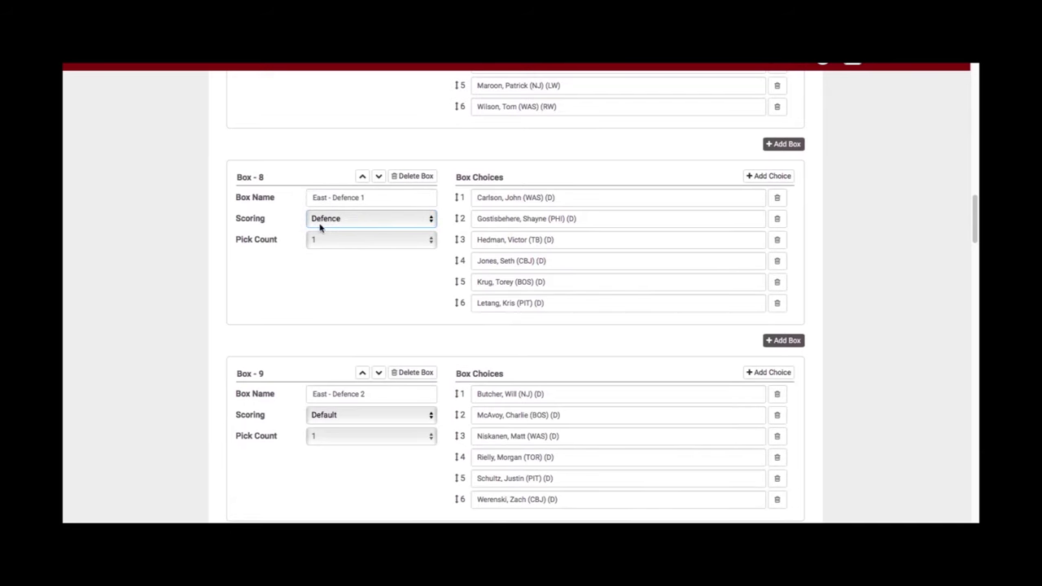
{"action": "scroll", "coordinate": [339, 253], "scroll_direction": "down", "scroll_amount": 13}
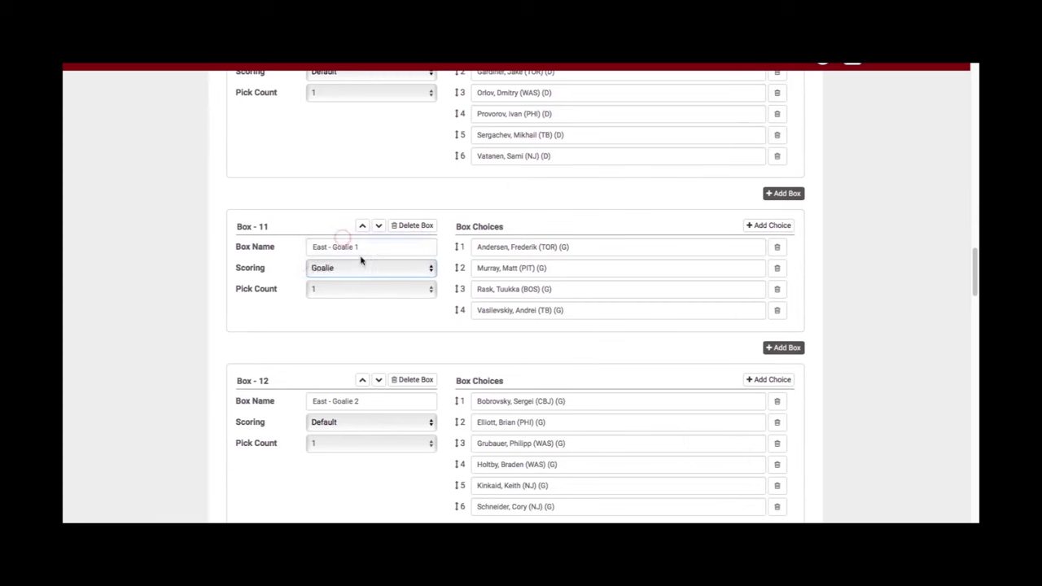
{"action": "left_click", "coordinate": [430, 271]}
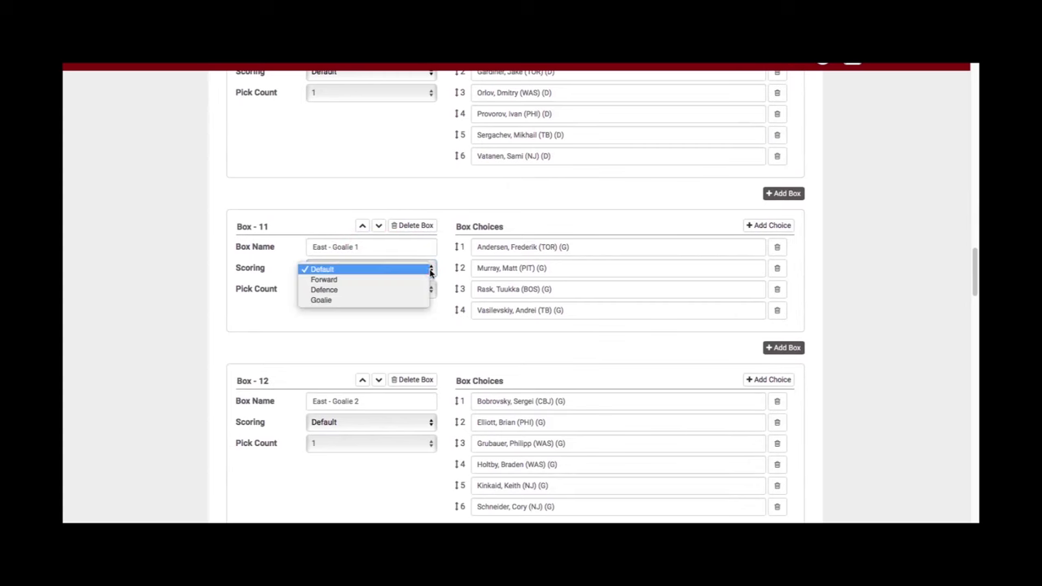
{"action": "left_click", "coordinate": [365, 302]}
Scroll through the remaining boxes down to Box 24 'West - Goalie 2'.
{"action": "scroll", "coordinate": [361, 318], "scroll_direction": "down", "scroll_amount": 4}
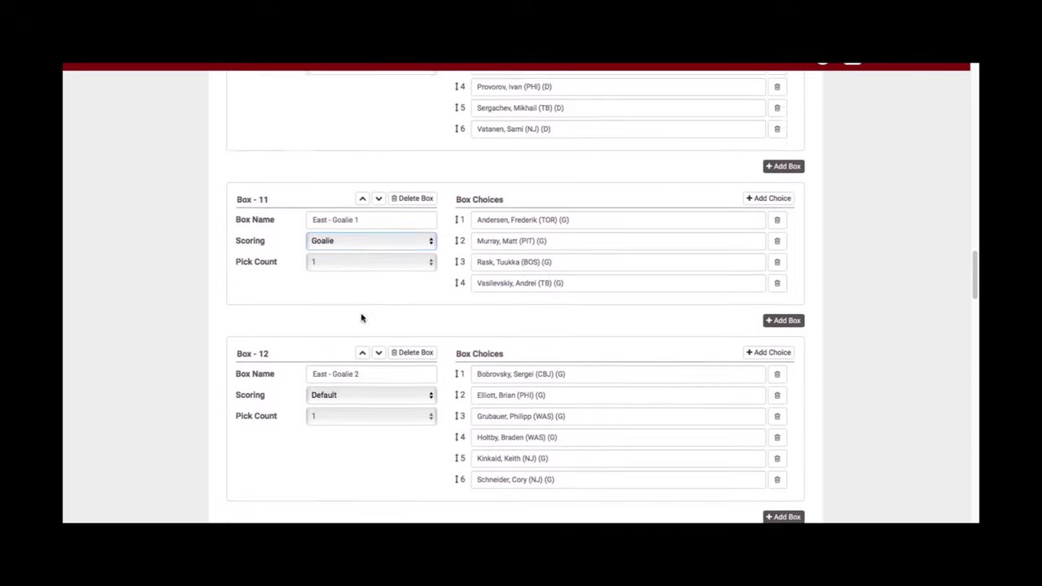
{"action": "scroll", "coordinate": [361, 317], "scroll_direction": "up", "scroll_amount": 2}
{"action": "scroll", "coordinate": [362, 317], "scroll_direction": "up", "scroll_amount": 20}
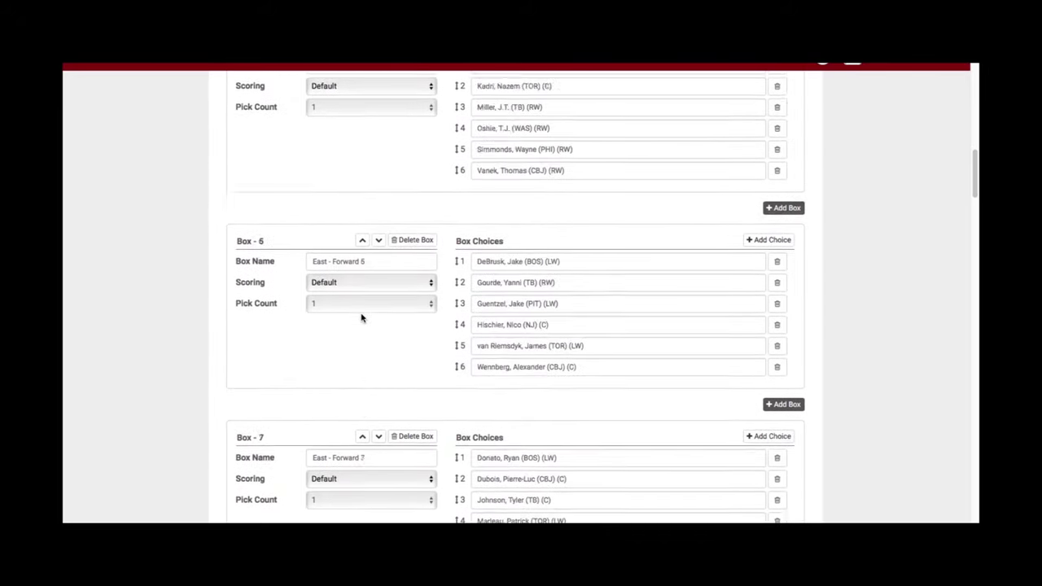
{"action": "scroll", "coordinate": [361, 317], "scroll_direction": "up", "scroll_amount": 8}
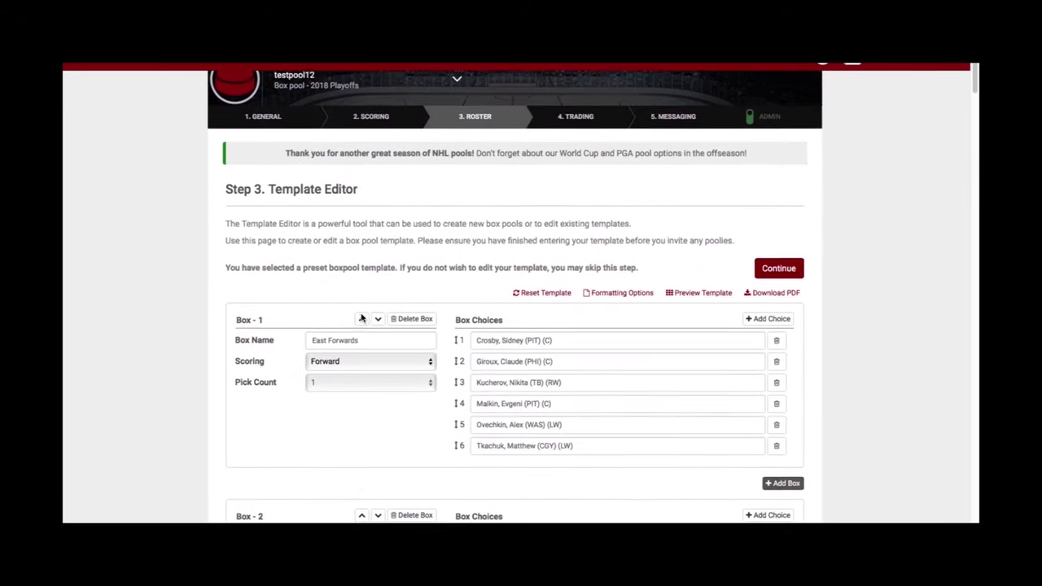
{"action": "scroll", "coordinate": [553, 382], "scroll_direction": "down", "scroll_amount": 1}
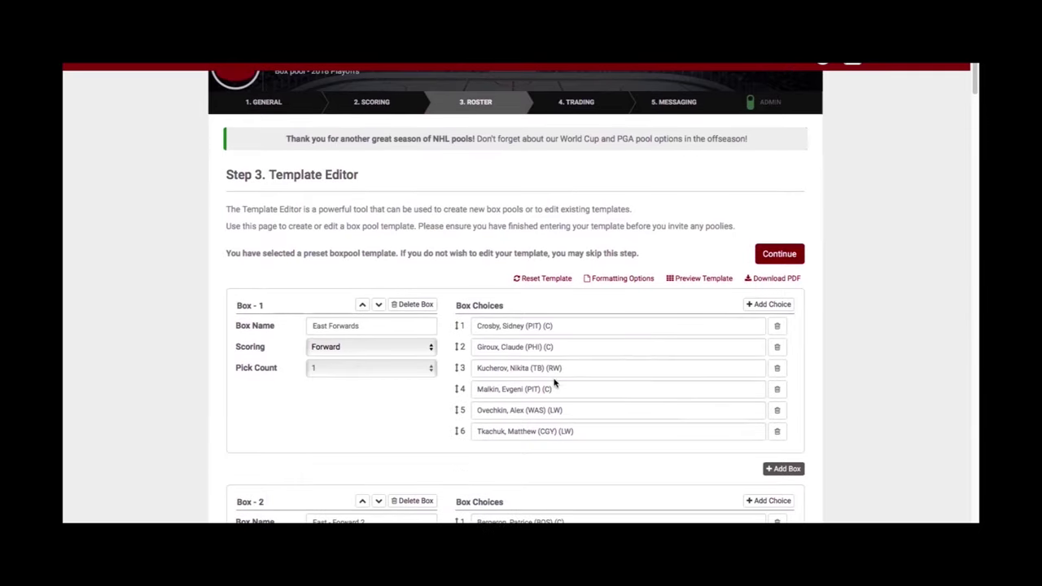
{"action": "scroll", "coordinate": [553, 382], "scroll_direction": "down", "scroll_amount": 20}
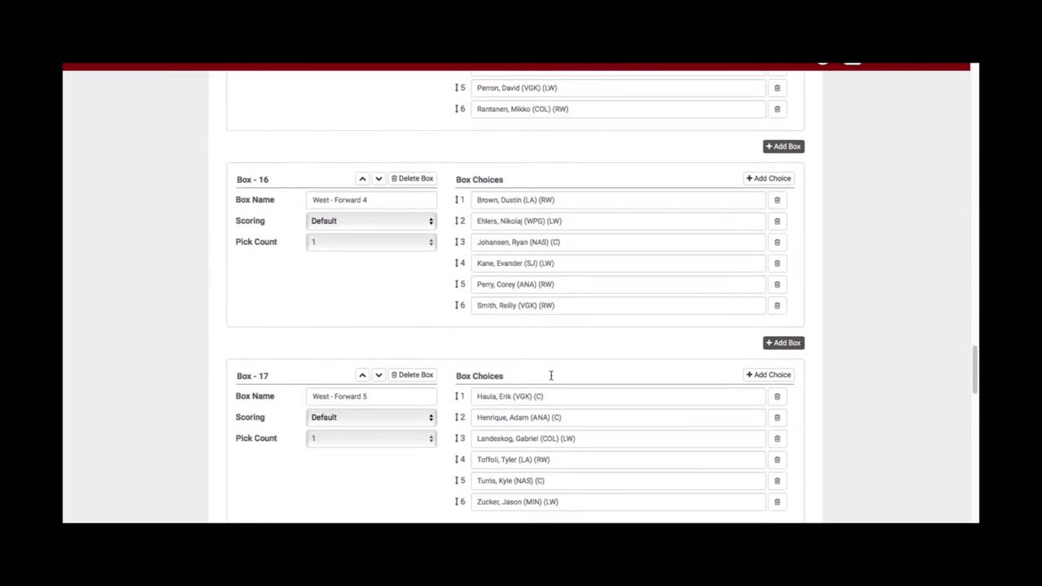
{"action": "scroll", "coordinate": [550, 375], "scroll_direction": "down", "scroll_amount": 1}
{"action": "scroll", "coordinate": [550, 375], "scroll_direction": "down", "scroll_amount": 20}
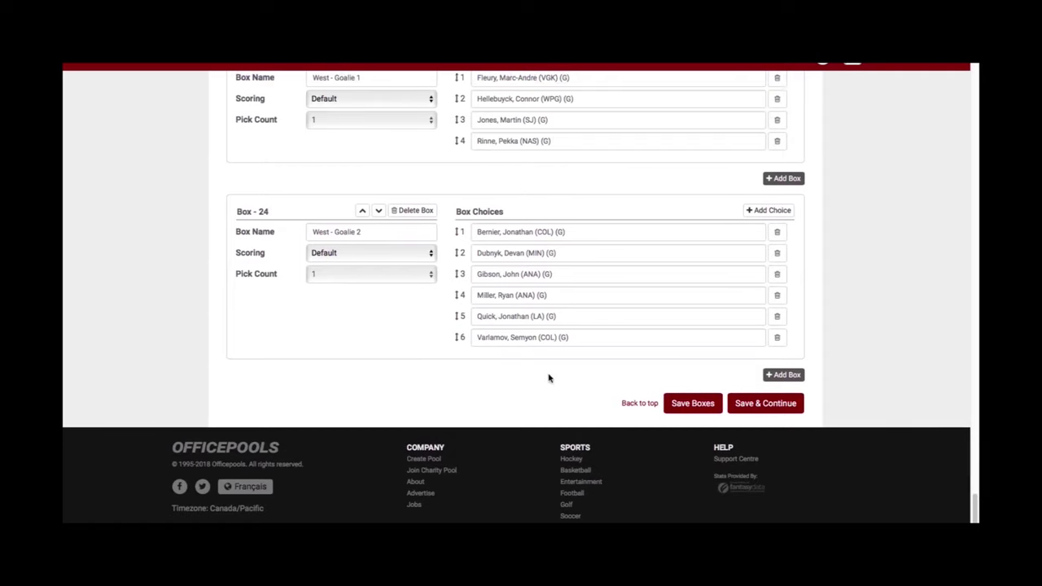
Save all 24 template boxes with Save Boxes, returning to Box 1 'East Forwards'.
{"action": "left_click", "coordinate": [691, 404]}
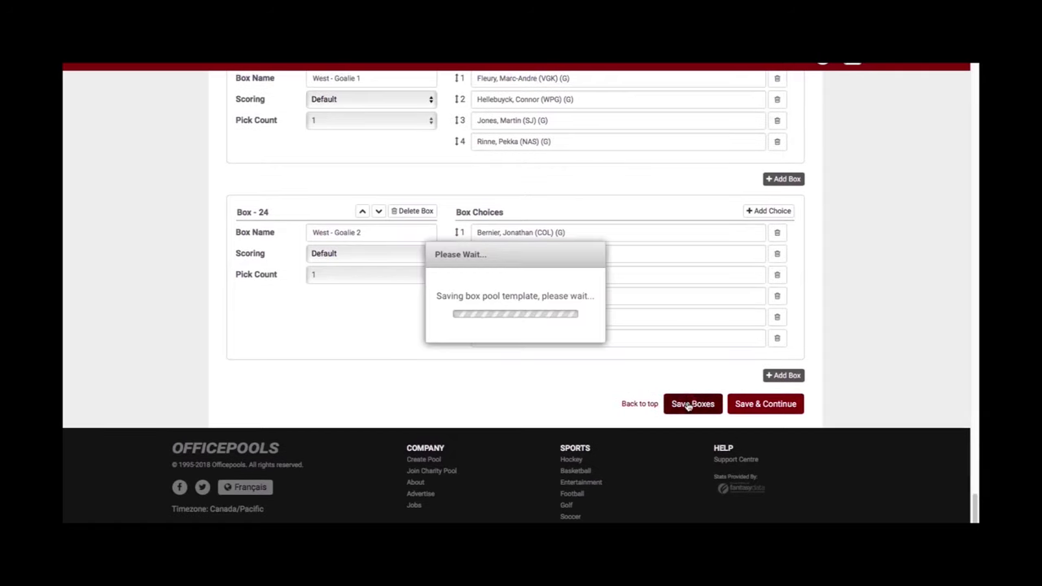
{"action": "scroll", "coordinate": [608, 315], "scroll_direction": "up", "scroll_amount": 20}
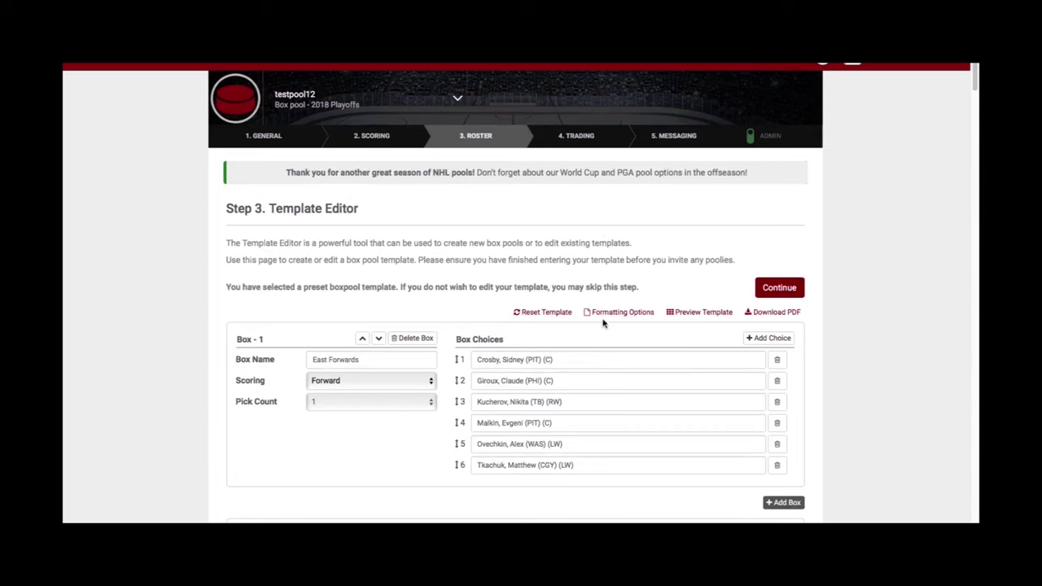
{"action": "left_click", "coordinate": [698, 316]}
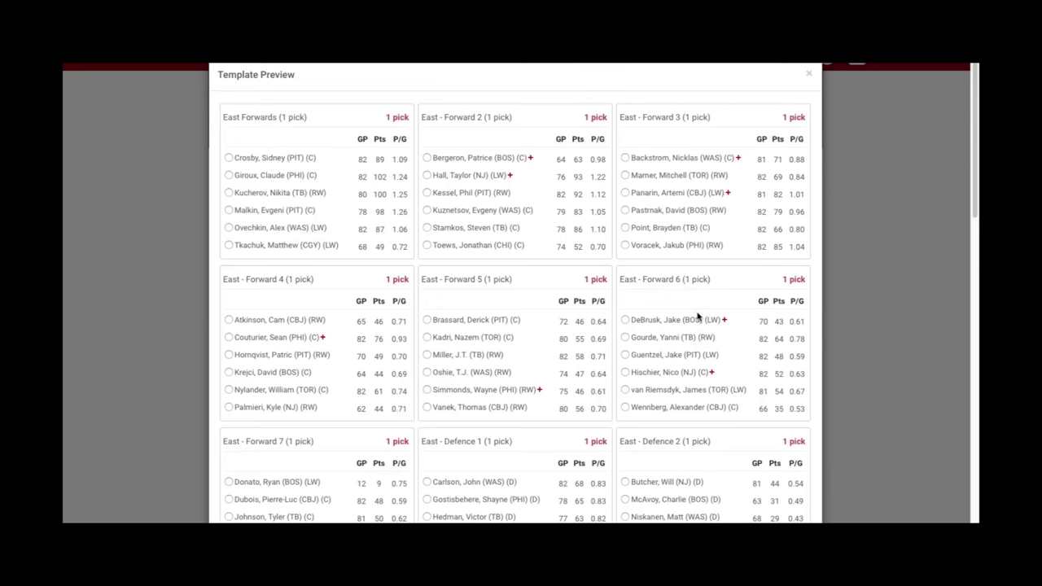
{"action": "scroll", "coordinate": [544, 321], "scroll_direction": "down", "scroll_amount": 2}
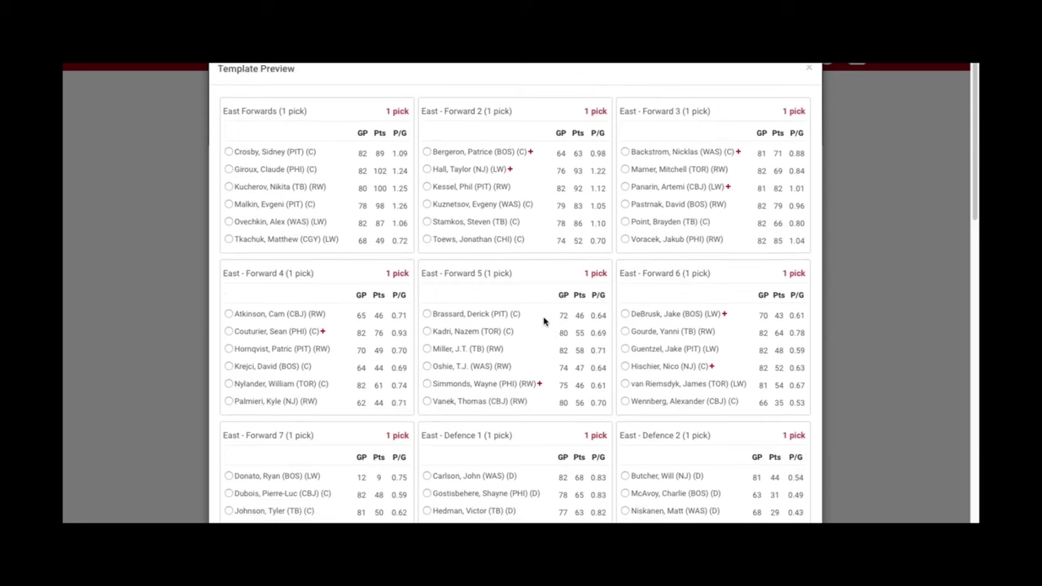
{"action": "scroll", "coordinate": [545, 321], "scroll_direction": "up", "scroll_amount": 2}
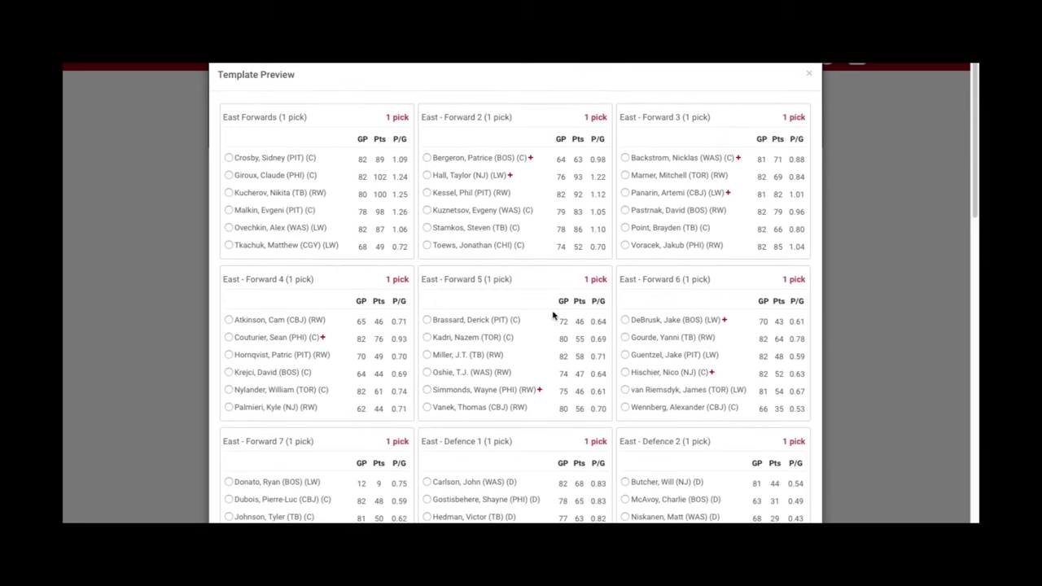
{"action": "left_click", "coordinate": [808, 74]}
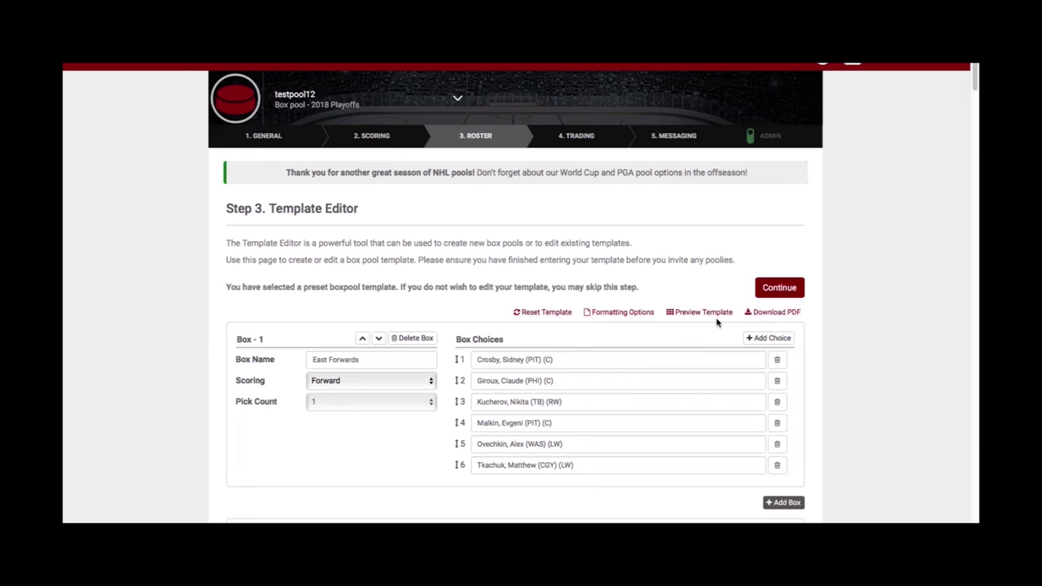
Continue from the Template Editor to Step 4 Box Pool Trade Settings.
{"action": "scroll", "coordinate": [630, 335], "scroll_direction": "down", "scroll_amount": 2}
{"action": "scroll", "coordinate": [630, 332], "scroll_direction": "up", "scroll_amount": 1}
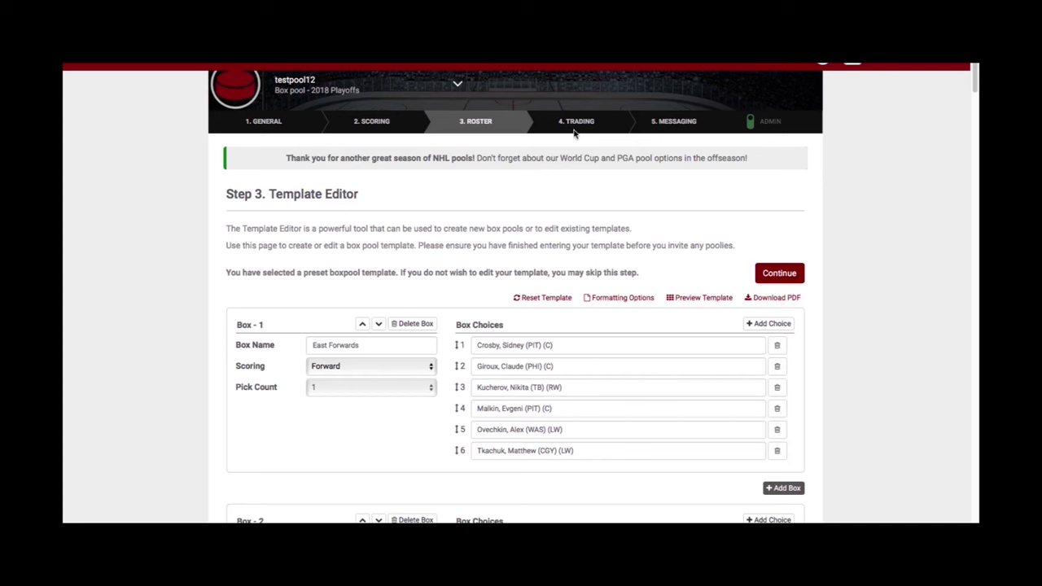
{"action": "left_click", "coordinate": [770, 274]}
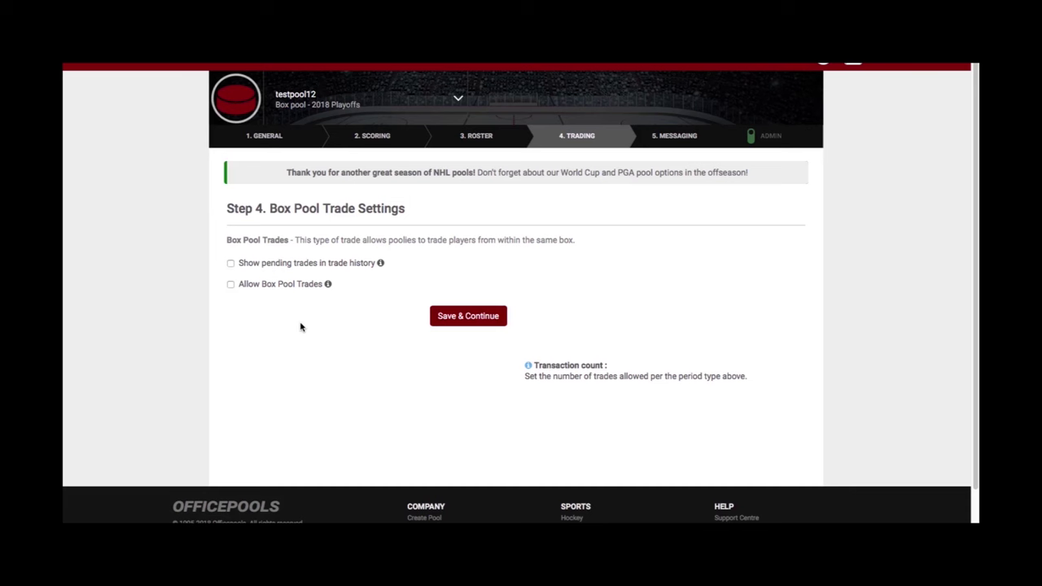
Enable Allow Box Pool Trades; after trying Monthly with count 4, set Trade Period to Admin Approval.
{"action": "left_click", "coordinate": [231, 285]}
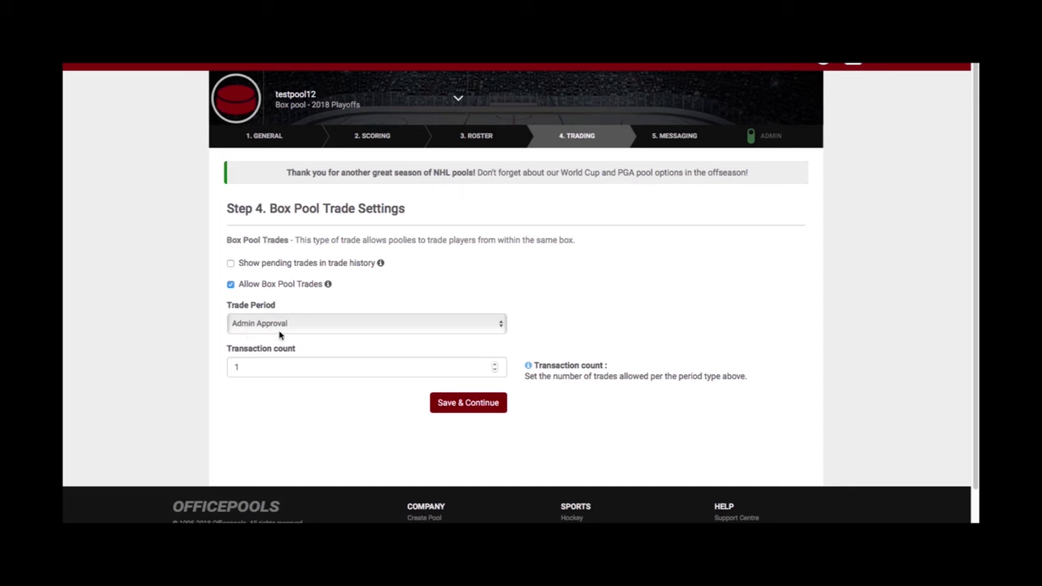
{"action": "left_click", "coordinate": [501, 329]}
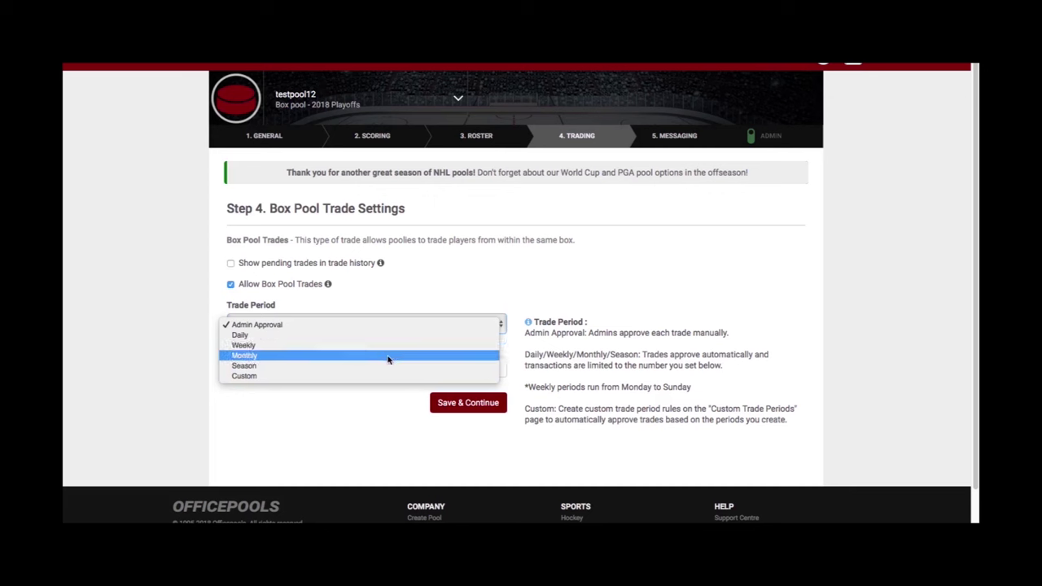
{"action": "left_click", "coordinate": [387, 356]}
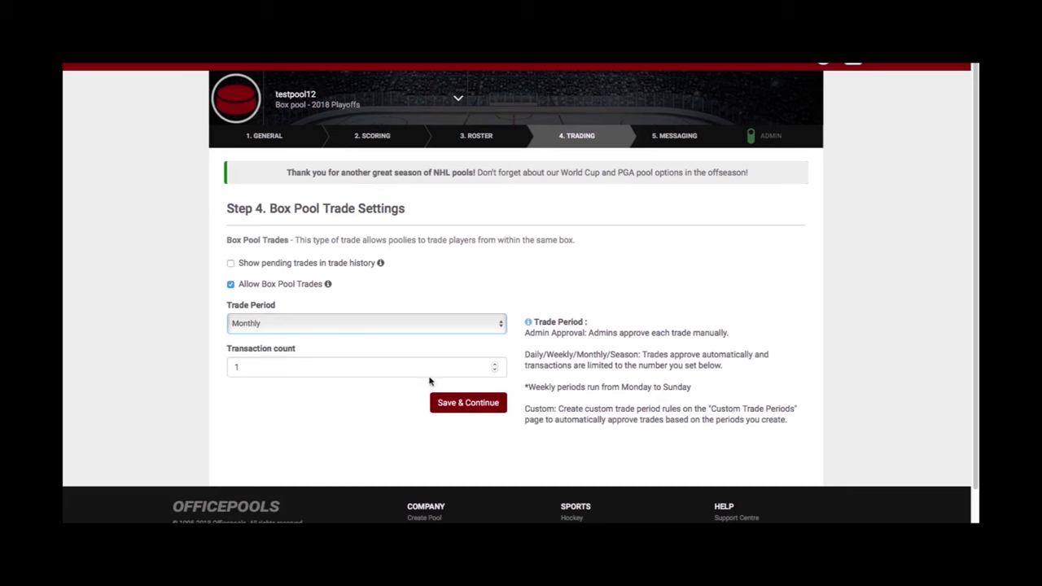
{"action": "left_click", "coordinate": [494, 364]}
{"action": "left_click", "coordinate": [494, 364]}
{"action": "left_click", "coordinate": [494, 364]}
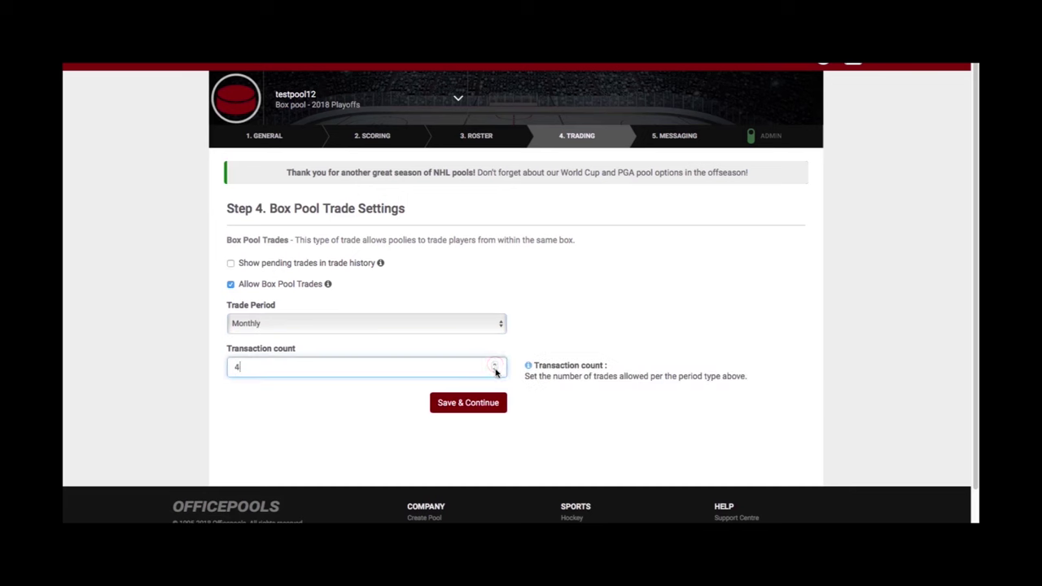
{"action": "left_click", "coordinate": [494, 370]}
{"action": "left_click", "coordinate": [494, 370]}
{"action": "left_click", "coordinate": [494, 371]}
{"action": "left_click", "coordinate": [501, 326]}
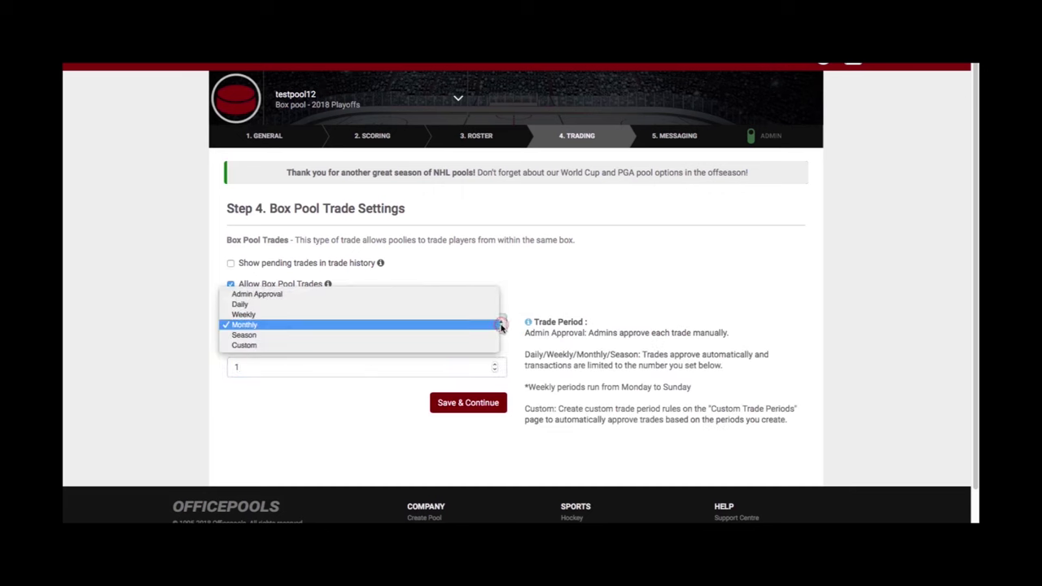
{"action": "left_click", "coordinate": [404, 295]}
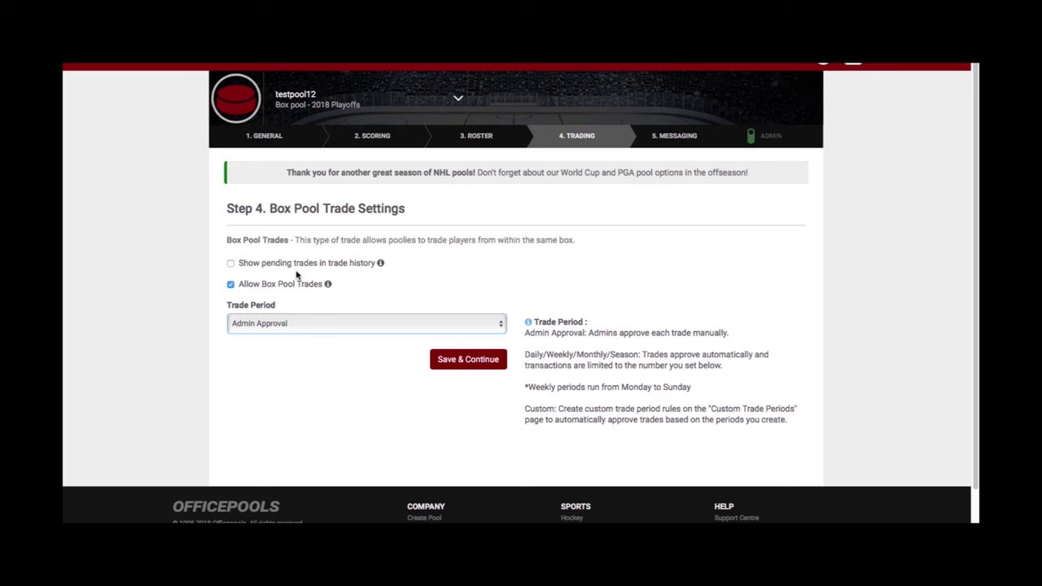
Save the trade settings with pending trades excluded from the trade history.
{"action": "left_click", "coordinate": [231, 265]}
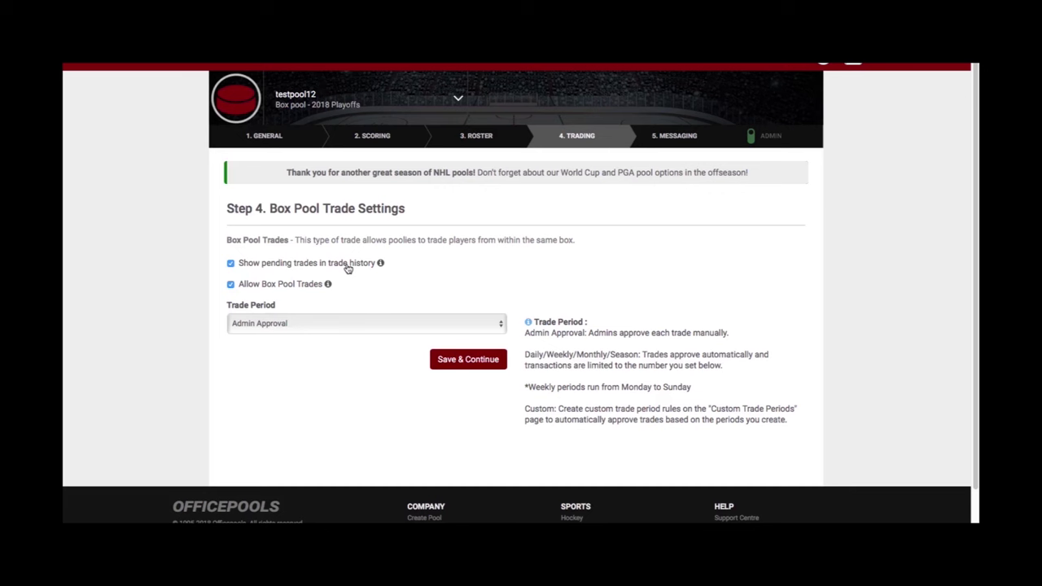
{"action": "left_click", "coordinate": [232, 264]}
{"action": "left_click", "coordinate": [462, 362]}
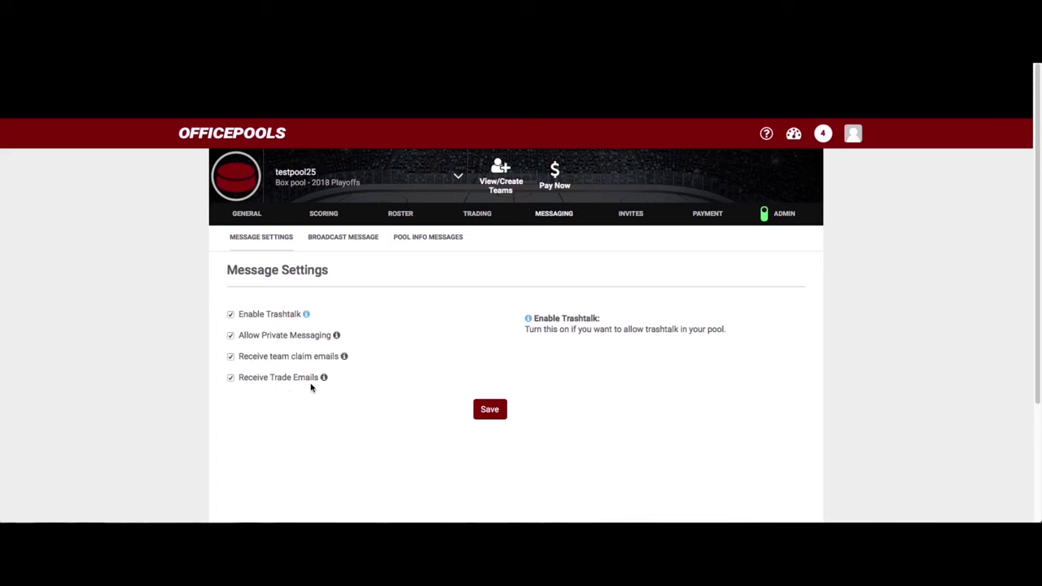
Save message settings with trashtalk, private messaging, team claim emails and trade emails all enabled.
{"action": "left_click", "coordinate": [230, 380]}
{"action": "left_click", "coordinate": [230, 380]}
{"action": "left_click", "coordinate": [230, 358]}
{"action": "left_click", "coordinate": [230, 379]}
{"action": "left_click", "coordinate": [230, 357]}
{"action": "left_click", "coordinate": [496, 409]}
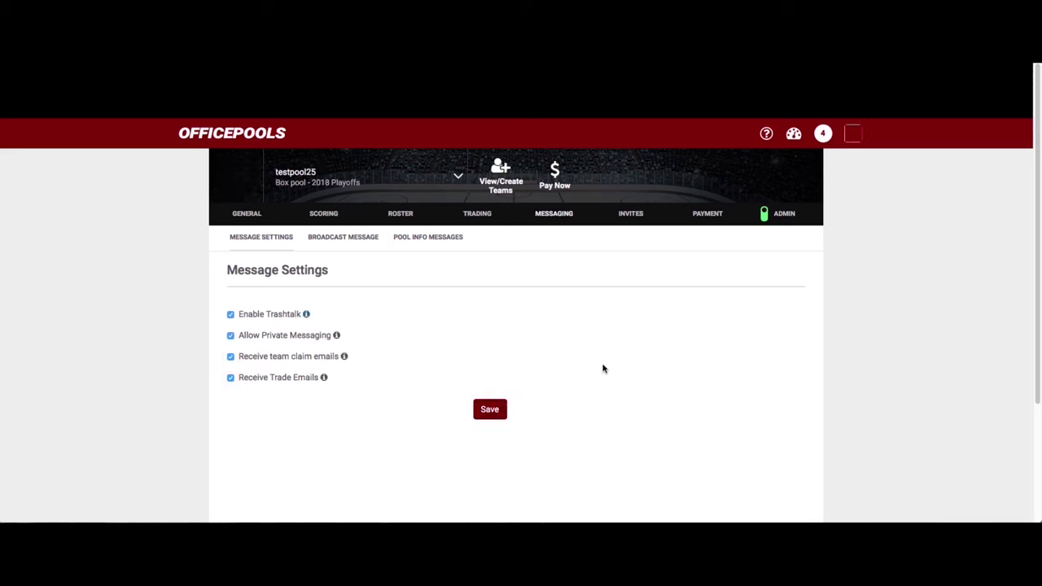
{"action": "left_click", "coordinate": [631, 214]}
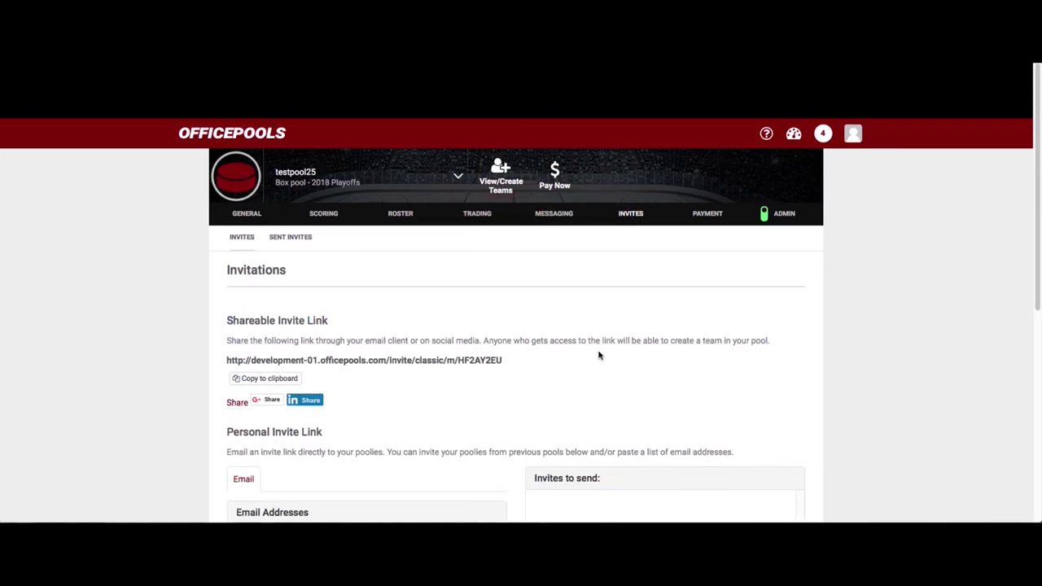
Select the full shareable invite link on the Invitations page.
{"action": "scroll", "coordinate": [598, 356], "scroll_direction": "down", "scroll_amount": 2}
{"action": "scroll", "coordinate": [599, 356], "scroll_direction": "down", "scroll_amount": 2}
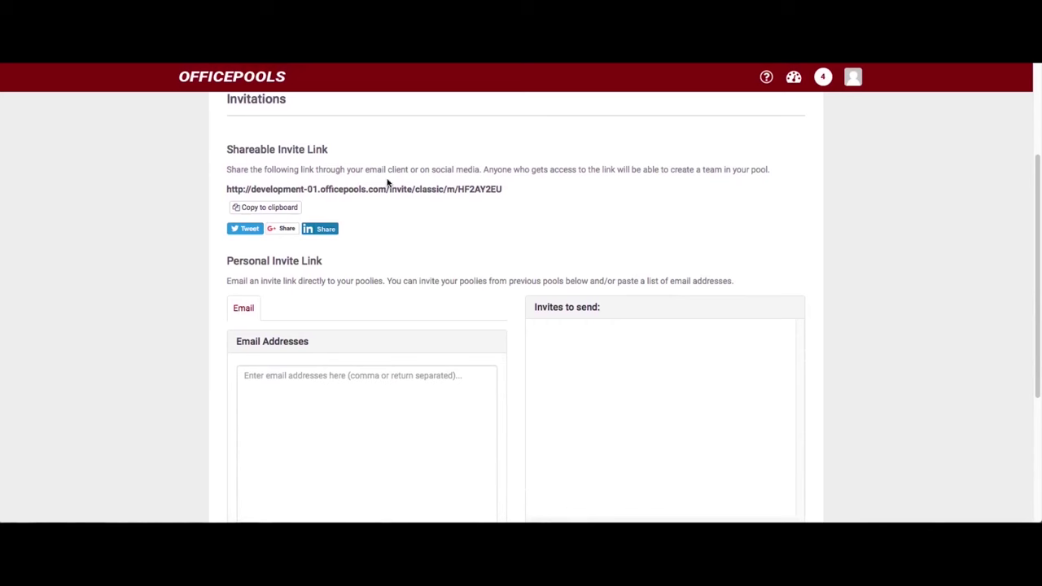
{"action": "left_click_drag", "start_coordinate": [259, 189], "coordinate": [501, 189]}
{"action": "left_click", "coordinate": [497, 212]}
{"action": "left_click_drag", "start_coordinate": [500, 188], "coordinate": [274, 184]}
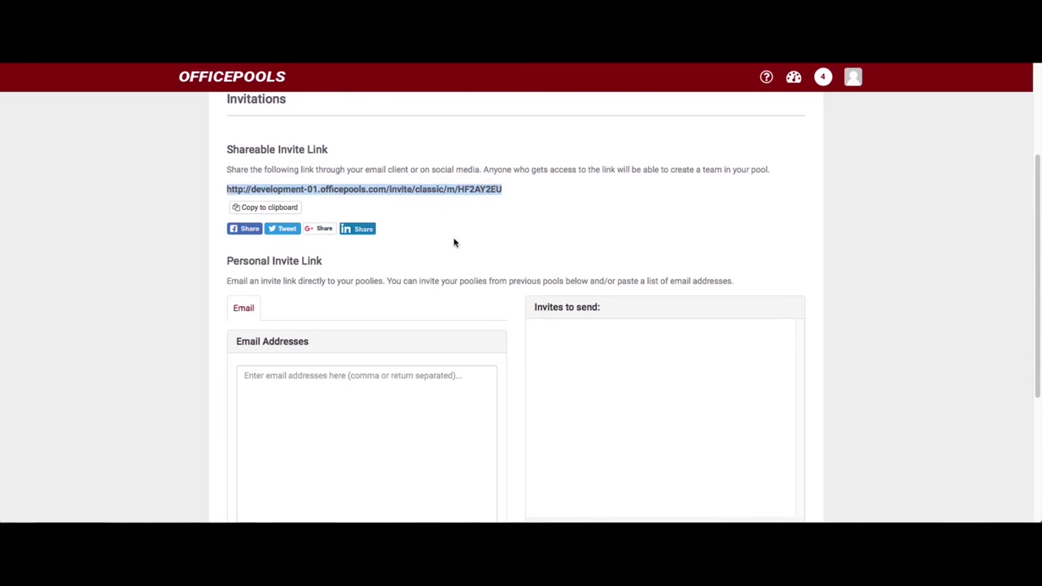
Place the cursor in the Email Addresses box and look over the invite form.
{"action": "scroll", "coordinate": [454, 239], "scroll_direction": "down", "scroll_amount": 2}
{"action": "scroll", "coordinate": [409, 272], "scroll_direction": "down", "scroll_amount": 1}
{"action": "left_click", "coordinate": [310, 270]}
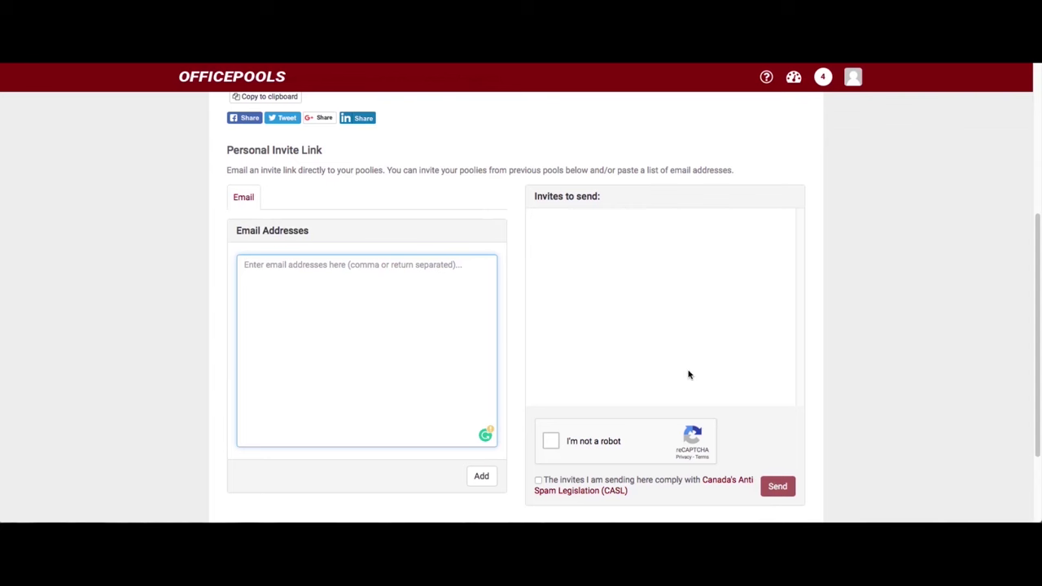
{"action": "scroll", "coordinate": [424, 334], "scroll_direction": "up", "scroll_amount": 2}
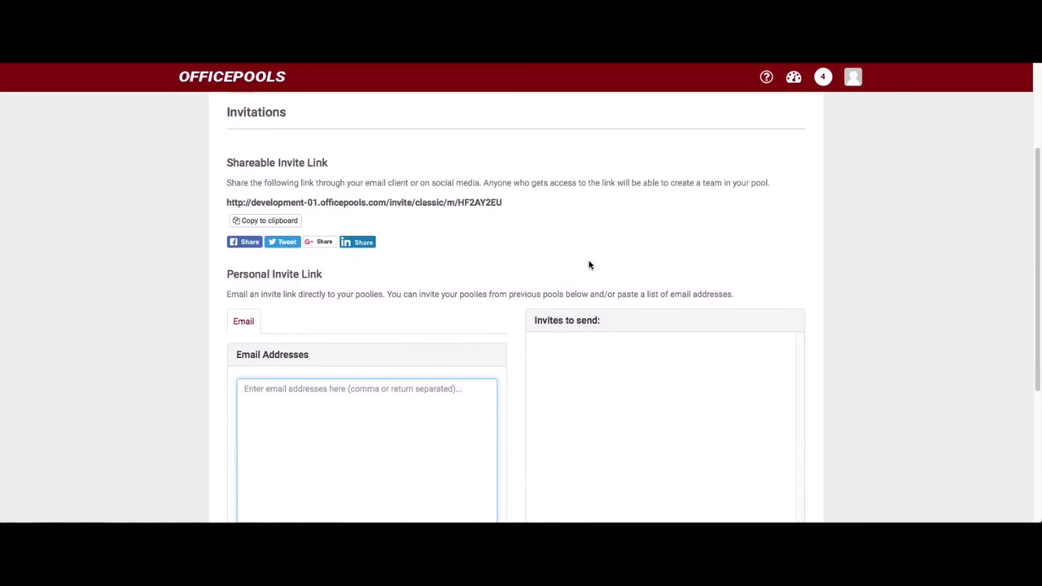
{"action": "scroll", "coordinate": [589, 264], "scroll_direction": "down", "scroll_amount": 4}
{"action": "scroll", "coordinate": [589, 266], "scroll_direction": "up", "scroll_amount": 6}
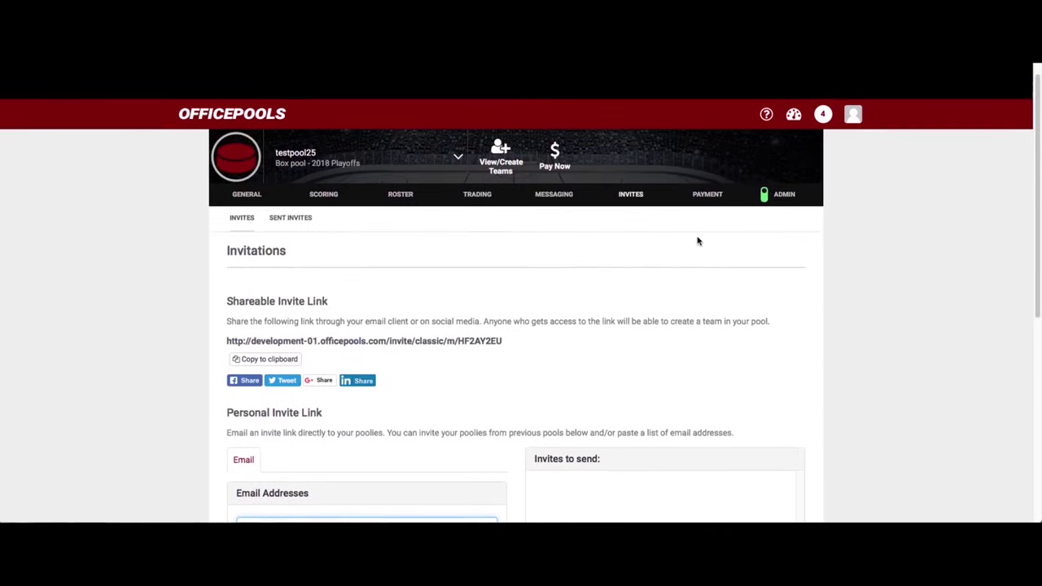
Show the Pool Payment page with its $21.00 total ($20.00 plus $1.00 GST).
{"action": "left_click", "coordinate": [707, 195]}
{"action": "scroll", "coordinate": [584, 305], "scroll_direction": "down", "scroll_amount": 1}
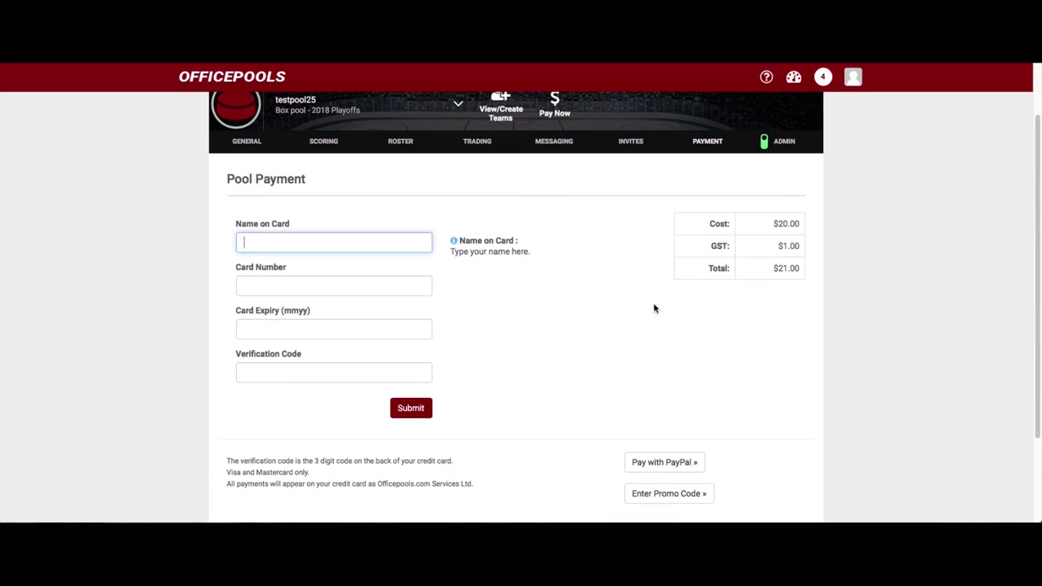
{"action": "scroll", "coordinate": [642, 315], "scroll_direction": "down", "scroll_amount": 1}
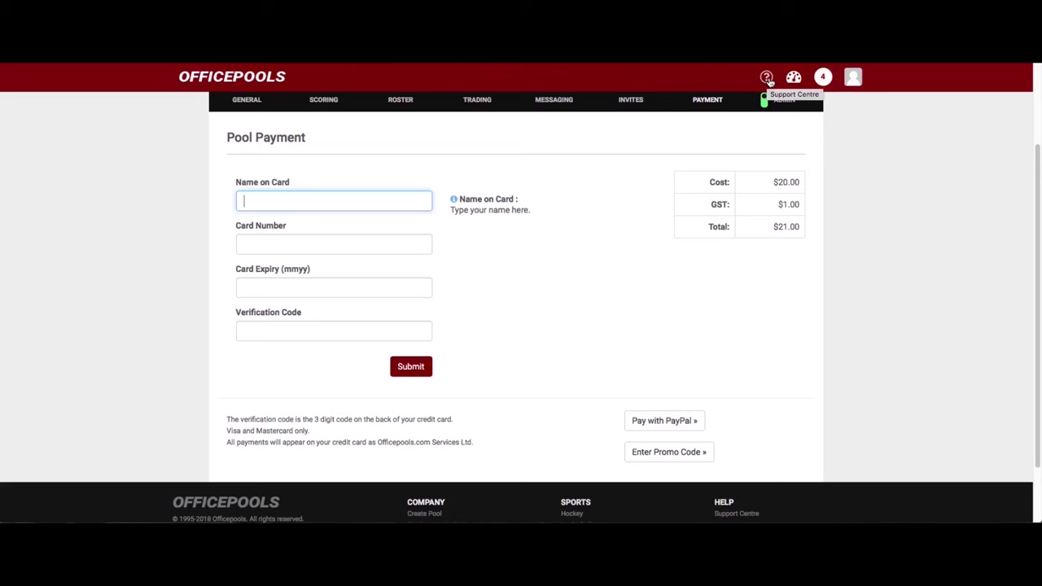
Browse the Support Centre's help categories, from General and Hockey to Oscars.
{"action": "left_click", "coordinate": [767, 78]}
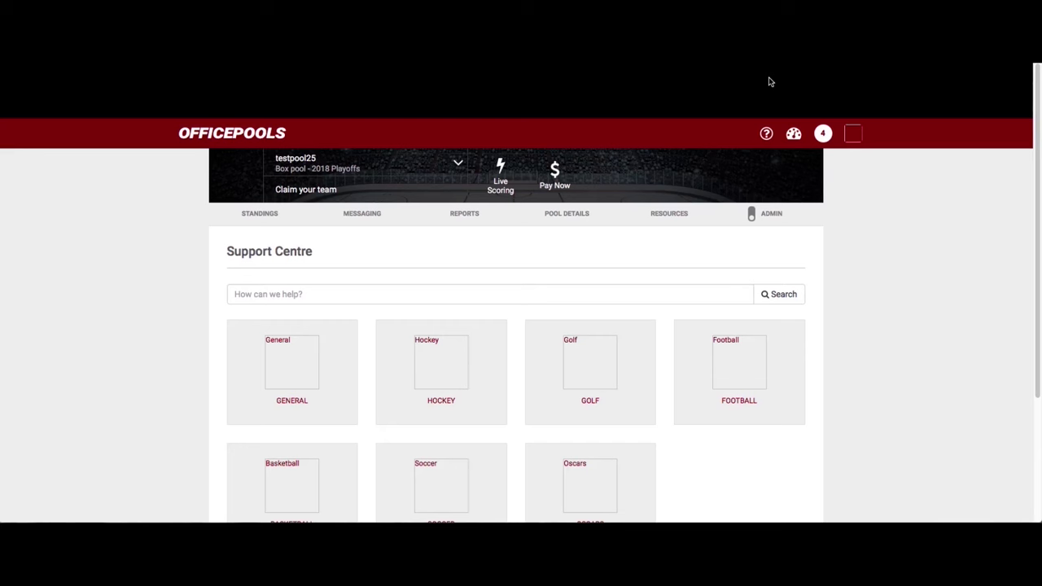
{"action": "scroll", "coordinate": [459, 364], "scroll_direction": "down", "scroll_amount": 1}
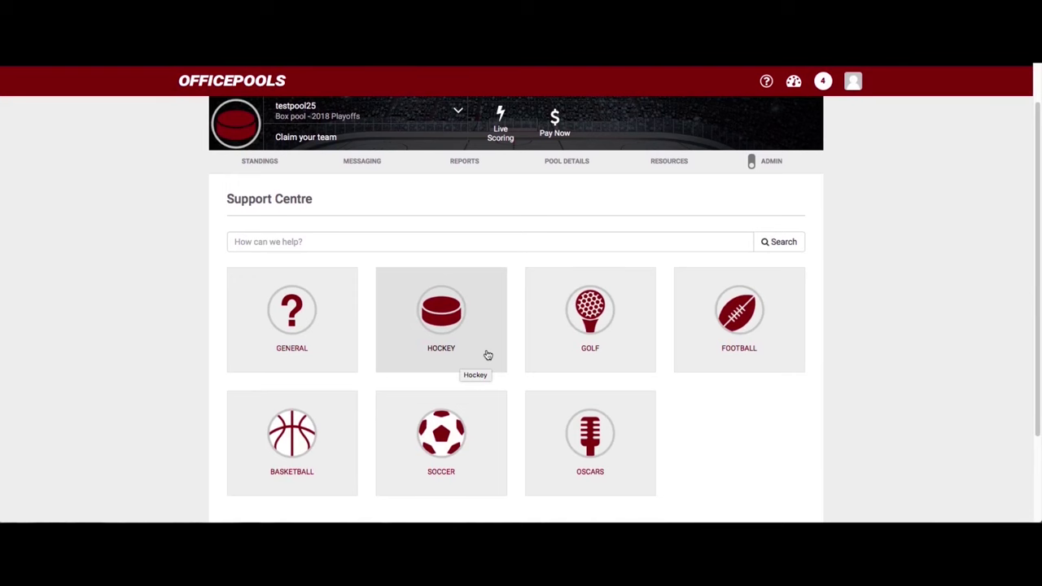
{"action": "scroll", "coordinate": [487, 355], "scroll_direction": "up", "scroll_amount": 1}
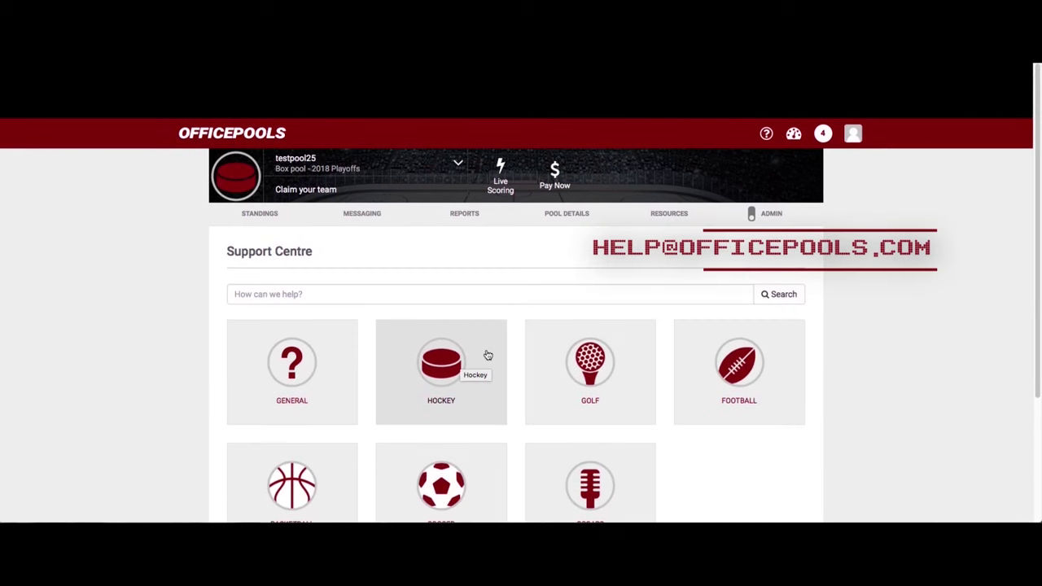
{"action": "scroll", "coordinate": [487, 355], "scroll_direction": "down", "scroll_amount": 1}
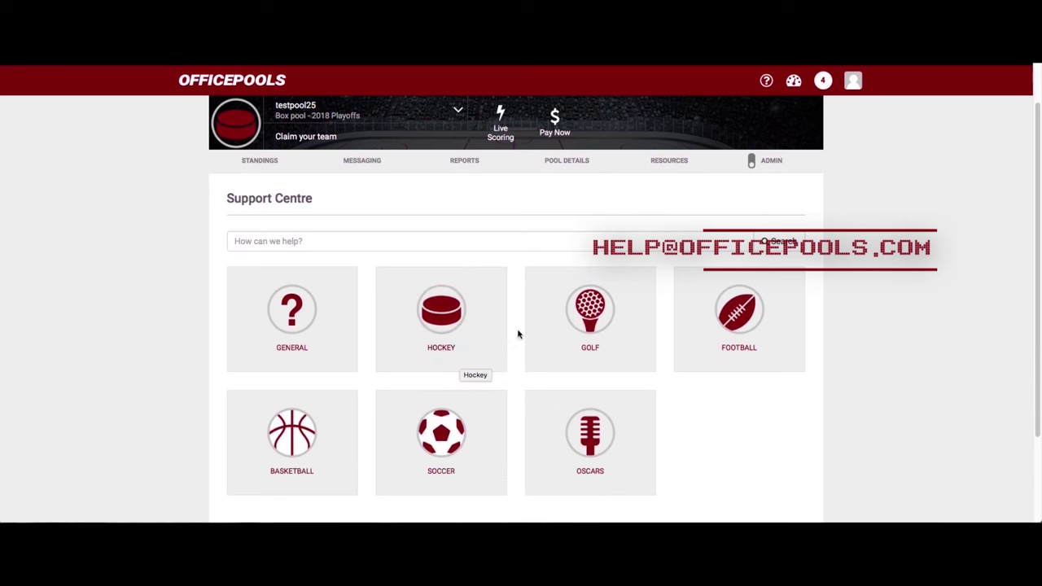
{"action": "scroll", "coordinate": [510, 227], "scroll_direction": "up", "scroll_amount": 1}
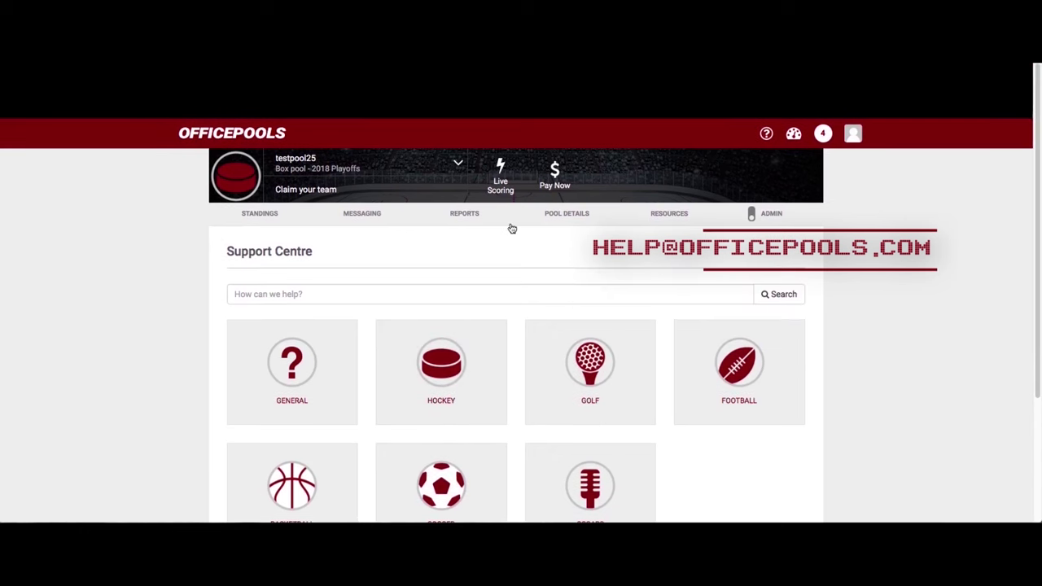